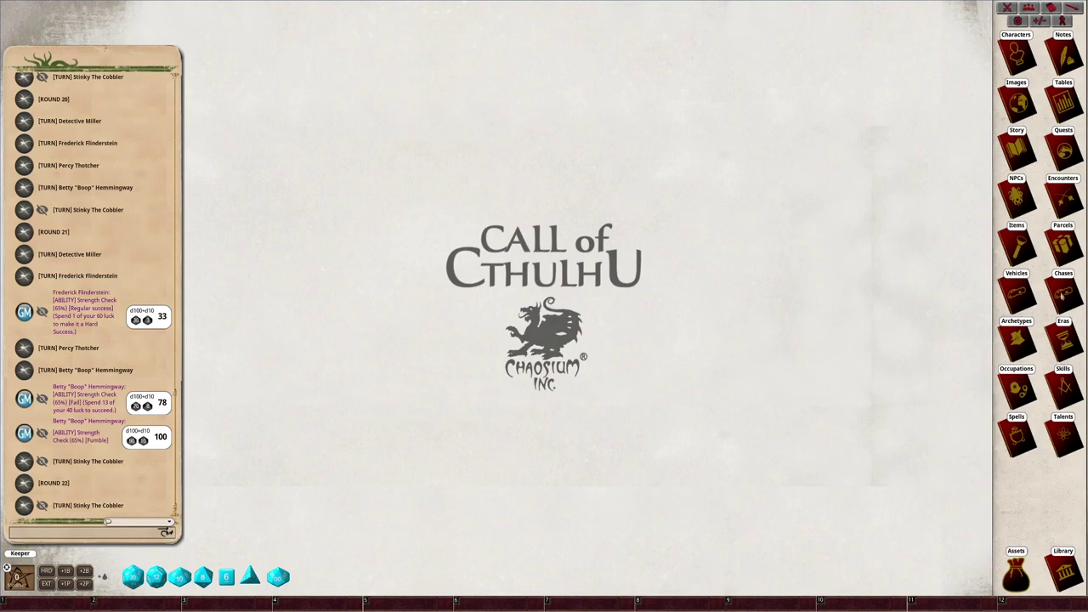
Create a new chase record named Stinky and set its number of places to 6.
{"action": "left_click", "coordinate": [1062, 294]}
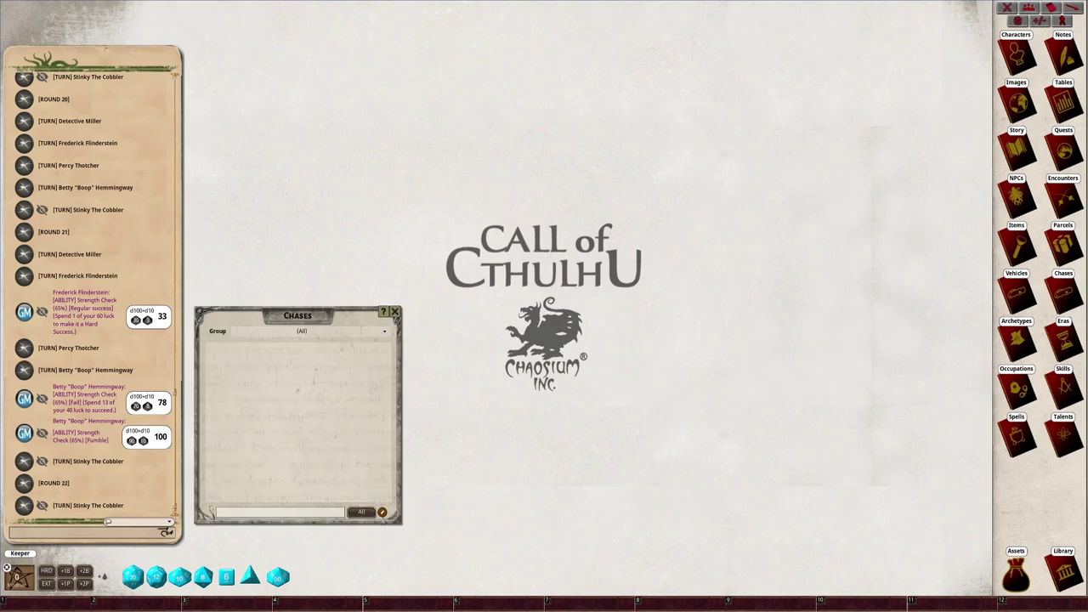
{"action": "left_click", "coordinate": [381, 512]}
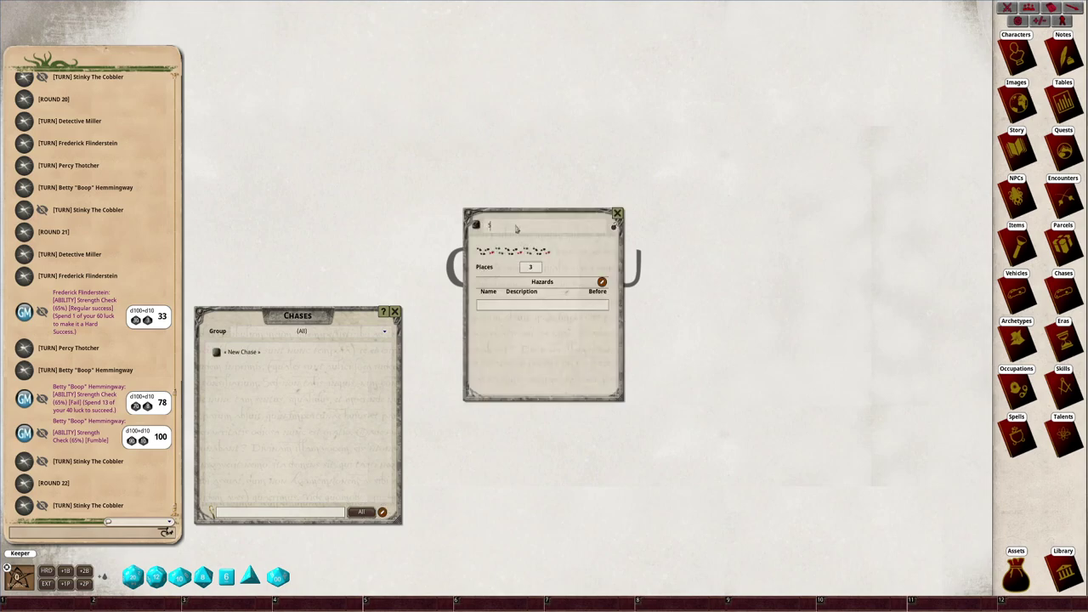
{"action": "type", "text": "Stinky"}
{"action": "key", "text": "Return"}
{"action": "type", "text": "6"}
Begin the chase description with "Stinky is grumpy cobbler who does like being asked questions".
{"action": "left_click", "coordinate": [524, 304]}
{"action": "type", "text": "Stinky"}
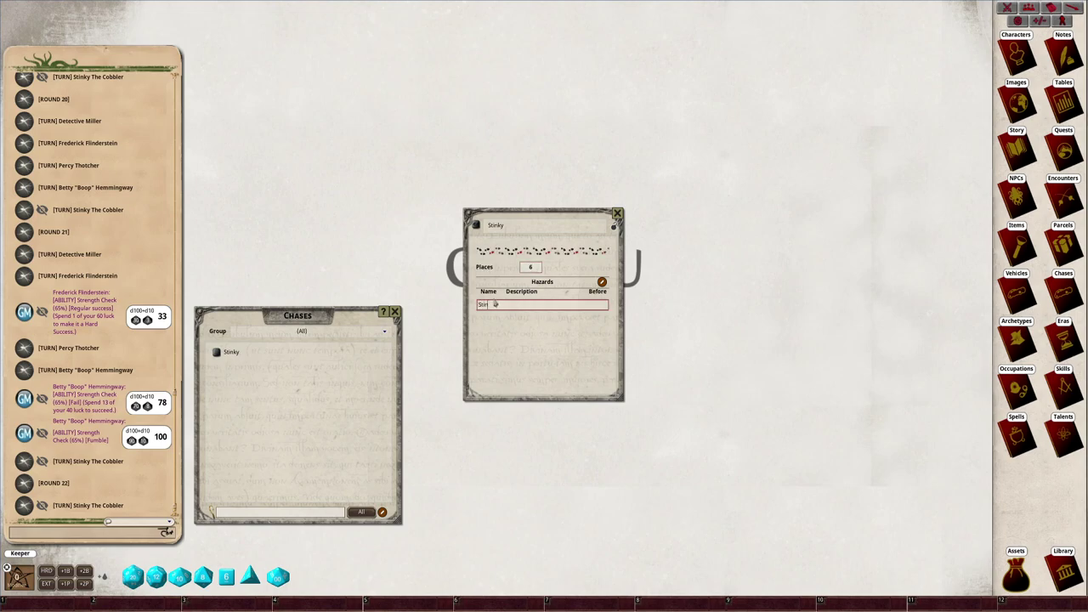
{"action": "type", "text": "'s grumpy"}
{"action": "type", "text": " cobbler who"}
{"action": "type", "text": " does"}
{"action": "type", "text": " like being"}
{"action": "type", "text": " asked ques"}
{"action": "type", "text": "tion"}
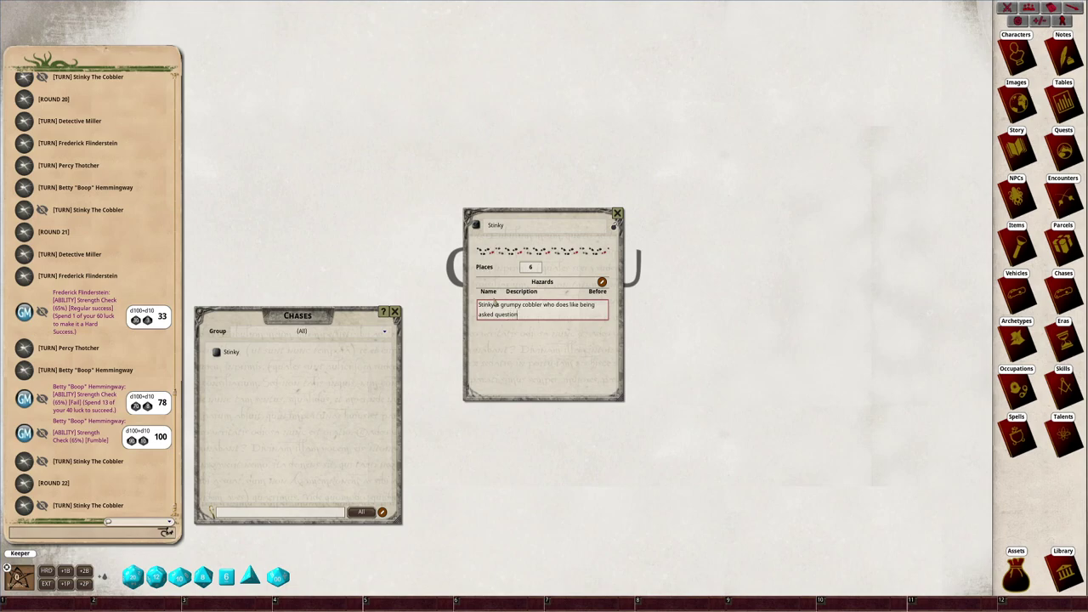
Complete the chase description with "and the investigators have asked too many questions, so he grabs his hammer and gives chase.".
{"action": "type", "text": "s, and the inves"}
{"action": "type", "text": "tigators ahav"}
{"action": "type", "text": "have asked too man"}
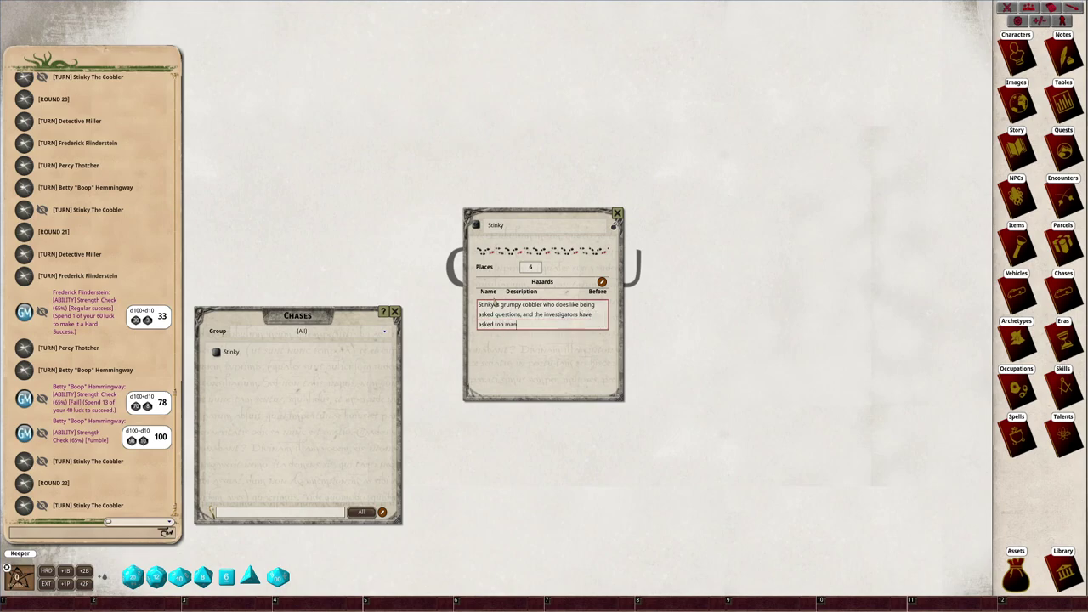
{"action": "type", "text": "y questions."}
{"action": "type", "text": " so he grabs his hammer an"}
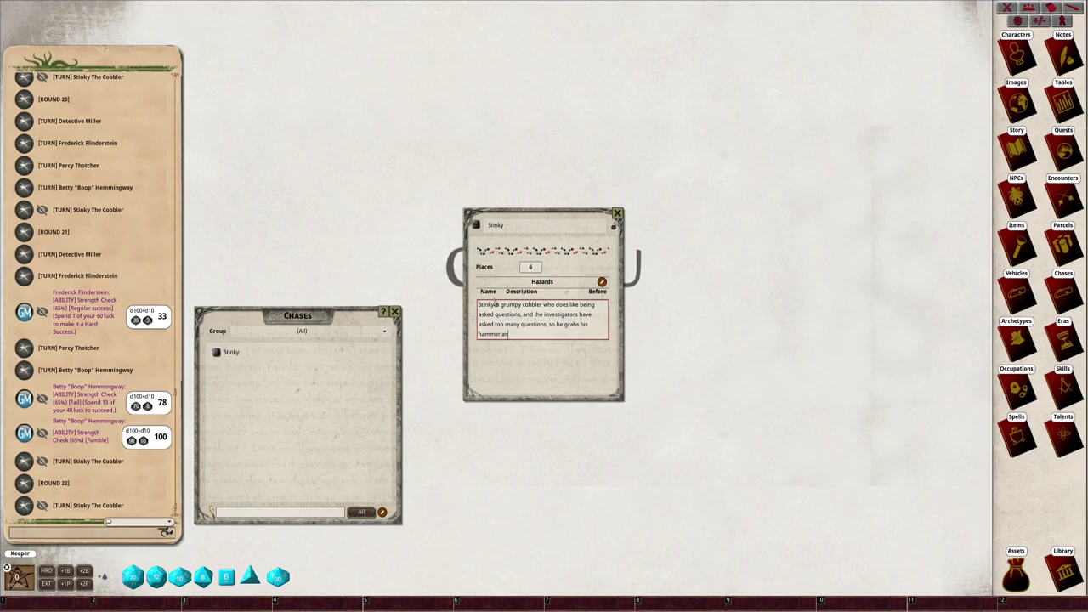
{"action": "type", "text": "d gives chase."}
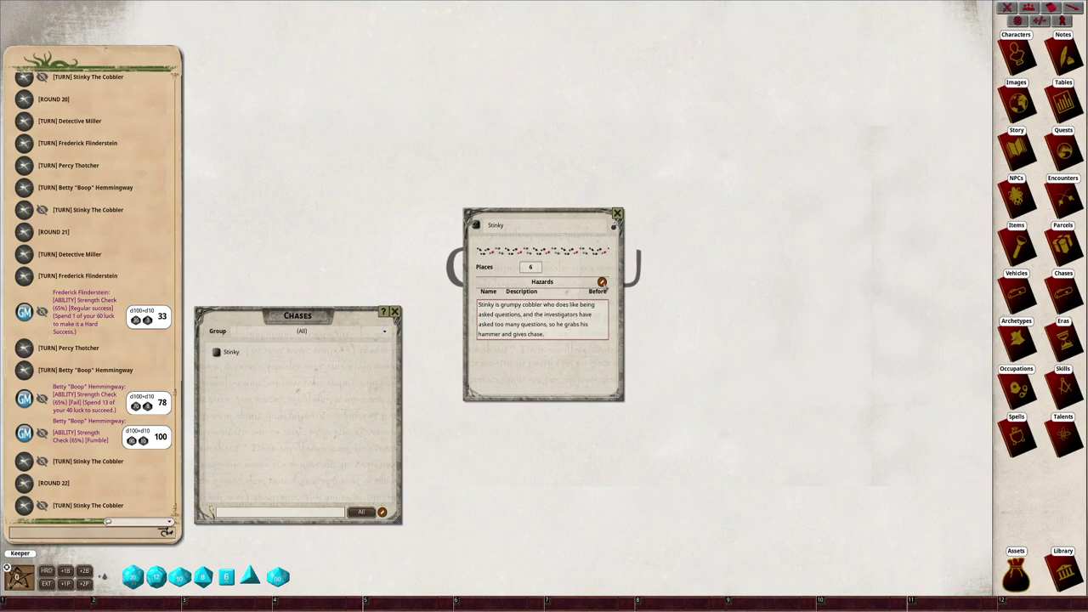
Add a hazard named Sewage with the description DEX check, positioned before place 3.
{"action": "left_click", "coordinate": [602, 282]}
{"action": "left_click", "coordinate": [590, 282]}
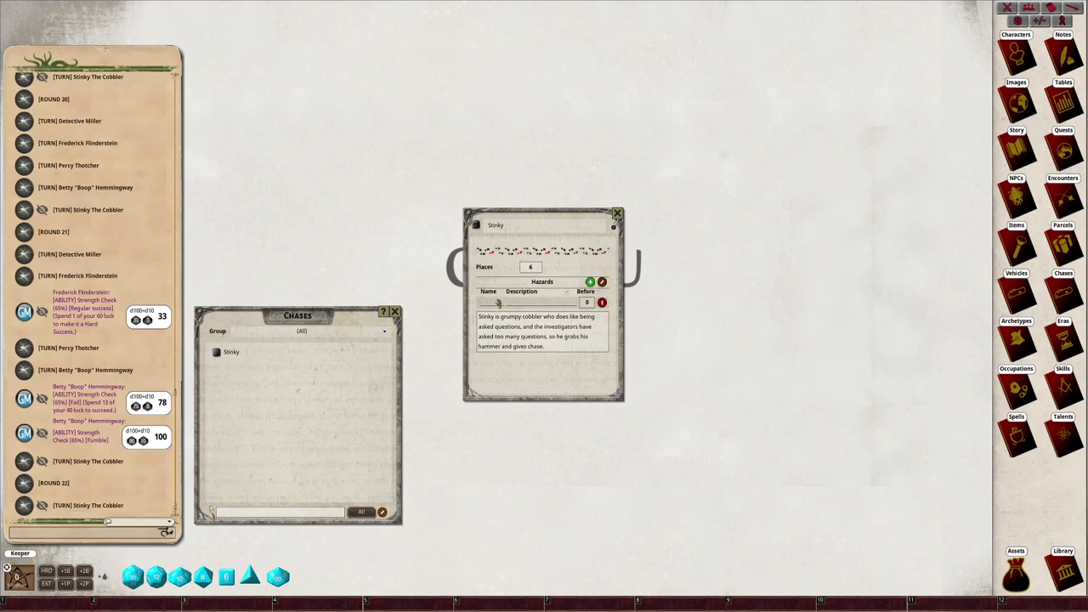
{"action": "key", "text": "alt+5"}
{"action": "key", "text": "alt+1"}
{"action": "key", "text": "alt+5"}
{"action": "type", "text": "X check"}
{"action": "key", "text": "Return"}
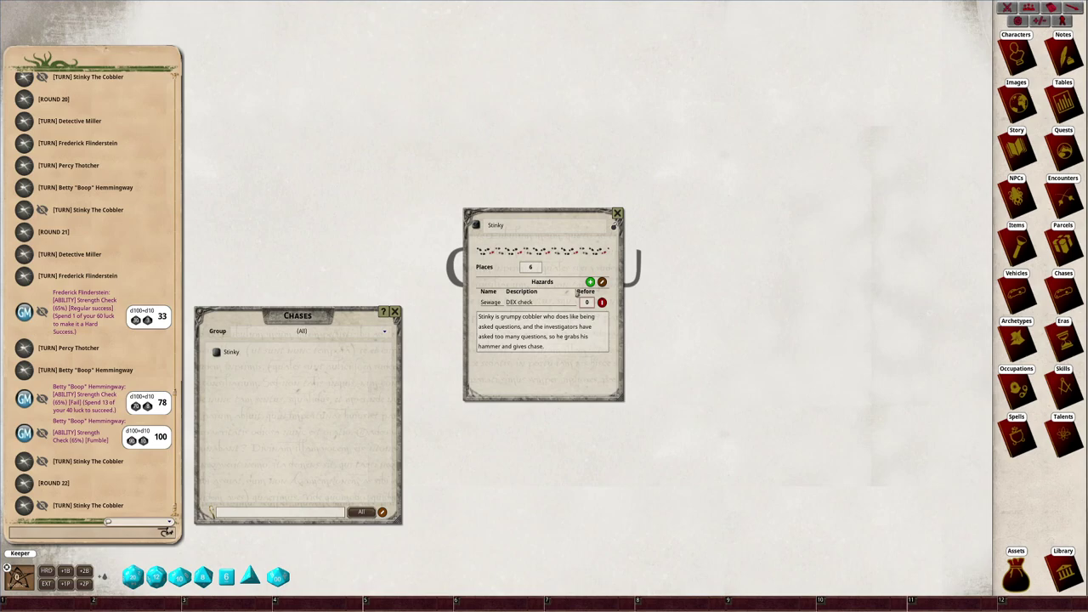
{"action": "scroll", "coordinate": [584, 301], "scroll_direction": "up", "scroll_amount": 3}
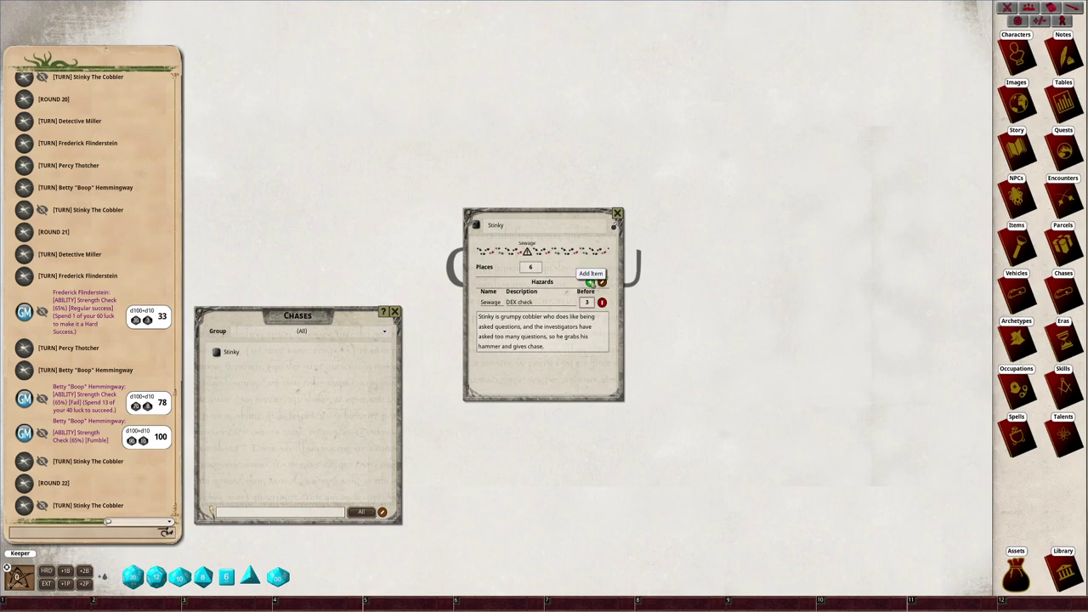
Add a second hazard named Wall with the description STR check, positioned before place 6.
{"action": "left_click", "coordinate": [590, 281]}
{"action": "type", "text": "Wall"}
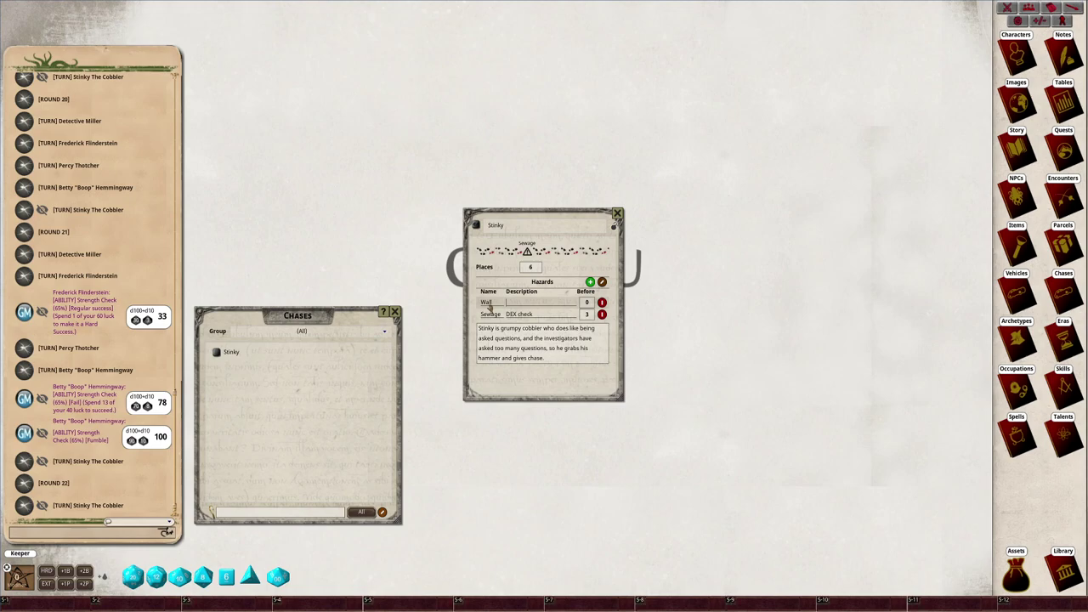
{"action": "type", "text": "STR check"}
{"action": "key", "text": "Return"}
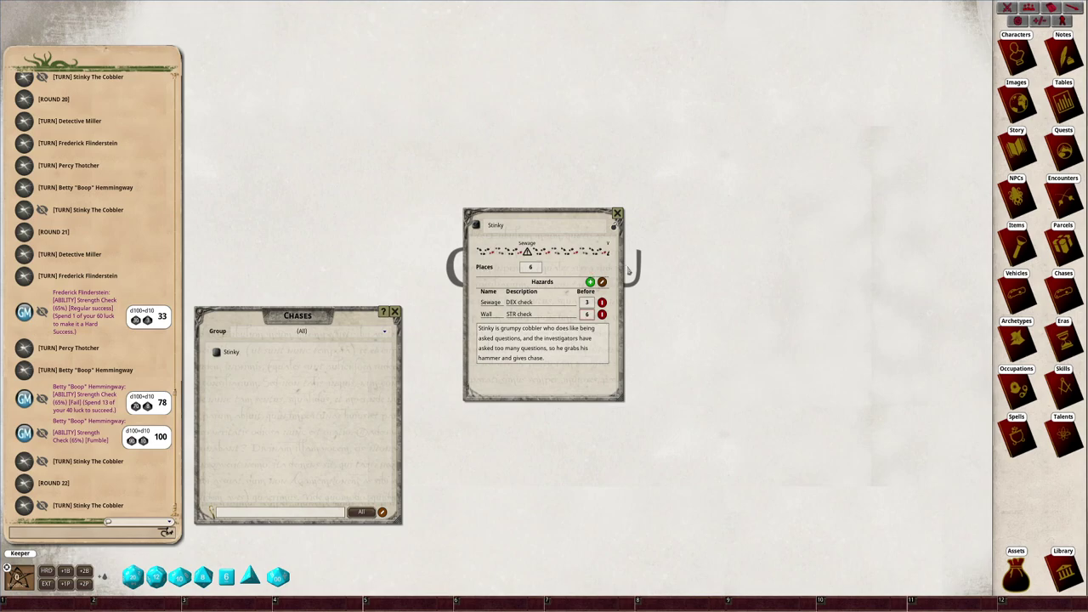
Widen the Stinky chase record, reposition it above the chase list and lock it.
{"action": "left_click_drag", "start_coordinate": [625, 271], "coordinate": [677, 284]}
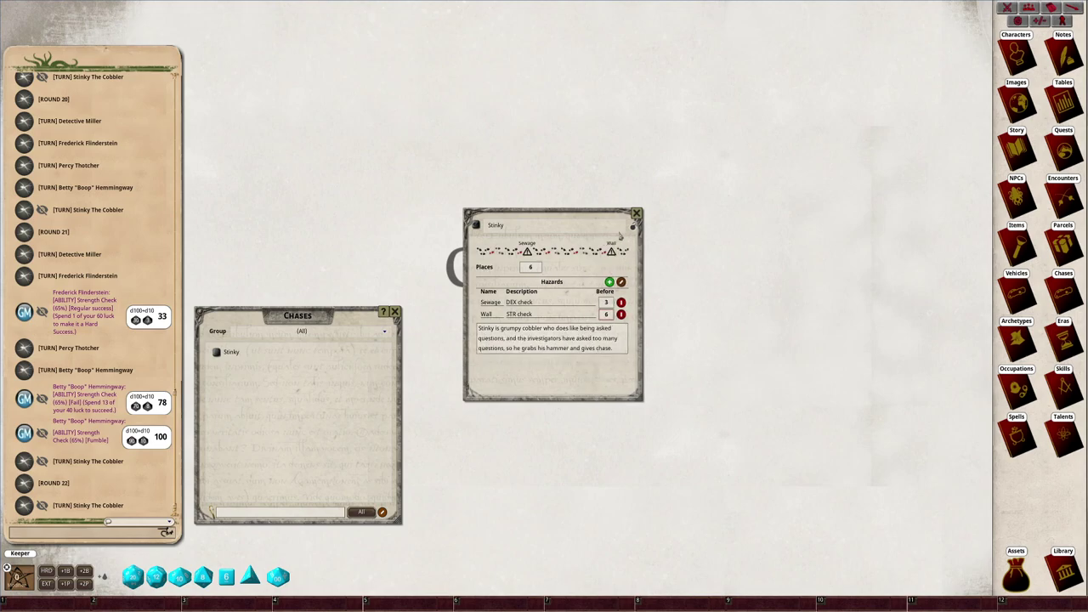
{"action": "left_click_drag", "start_coordinate": [546, 218], "coordinate": [282, 113]}
{"action": "left_click", "coordinate": [369, 122]}
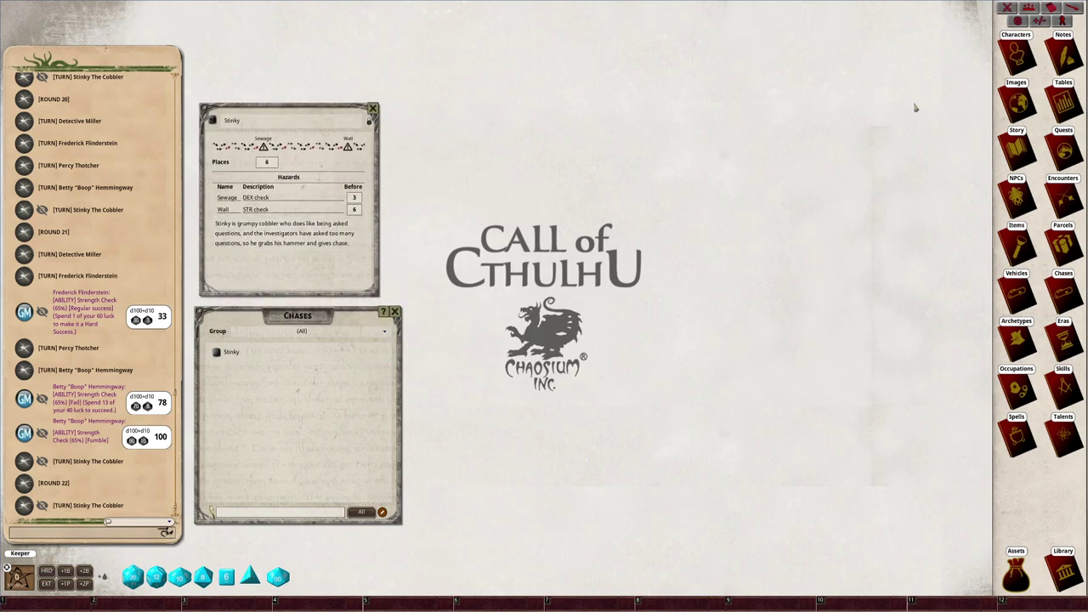
Open the combat tracker and add all four investigators from the character list to it.
{"action": "left_click", "coordinate": [1005, 8]}
{"action": "left_click_drag", "start_coordinate": [780, 22], "coordinate": [781, 22]}
{"action": "left_click", "coordinate": [1018, 51]}
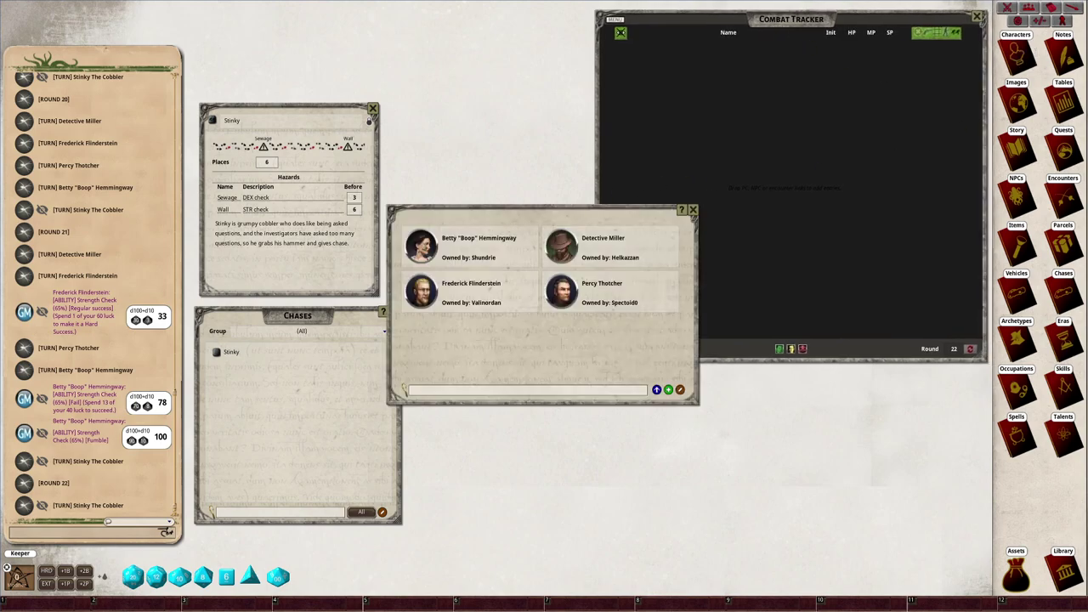
{"action": "left_click_drag", "start_coordinate": [423, 246], "coordinate": [662, 85]}
{"action": "left_click_drag", "start_coordinate": [580, 253], "coordinate": [645, 102]}
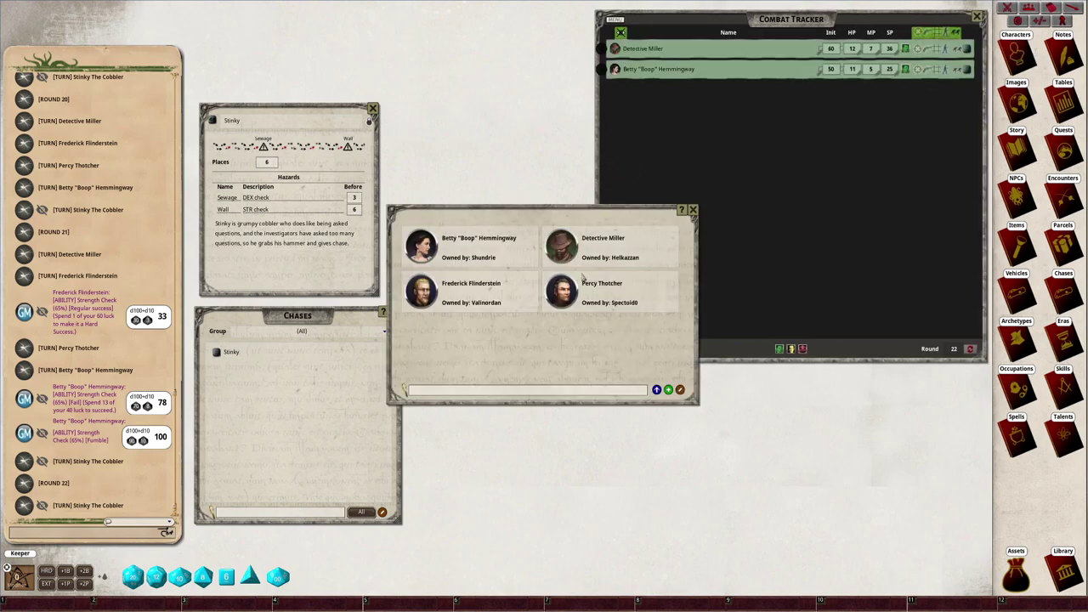
{"action": "left_click_drag", "start_coordinate": [563, 294], "coordinate": [662, 140]}
{"action": "left_click_drag", "start_coordinate": [425, 296], "coordinate": [649, 147]}
{"action": "left_click", "coordinate": [693, 210]}
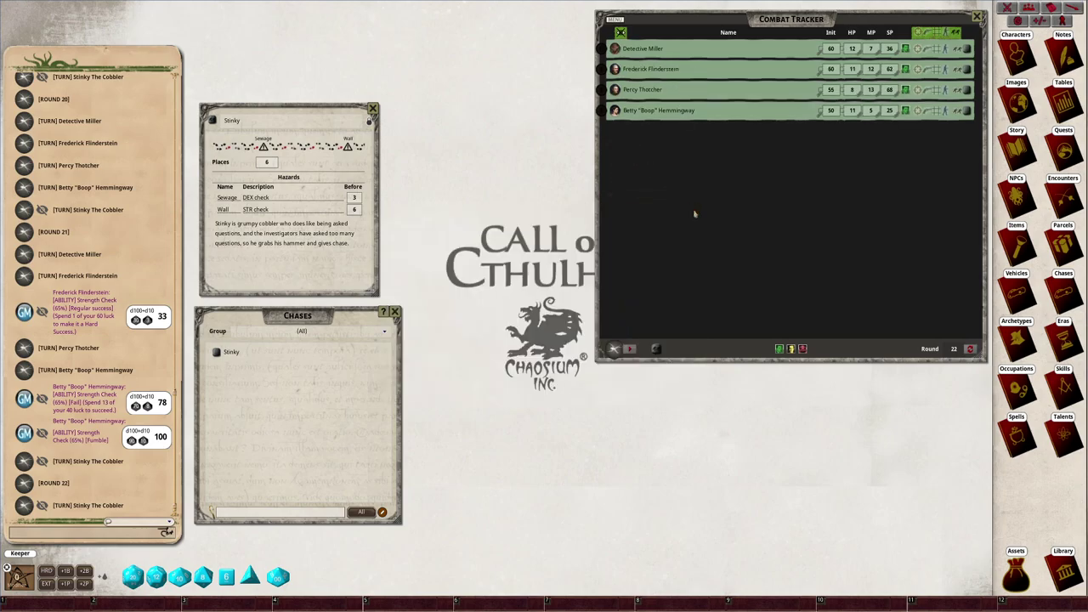
Add the NPC Stinky The Cobbler to the combat tracker and close the NPC list.
{"action": "left_click", "coordinate": [1018, 208]}
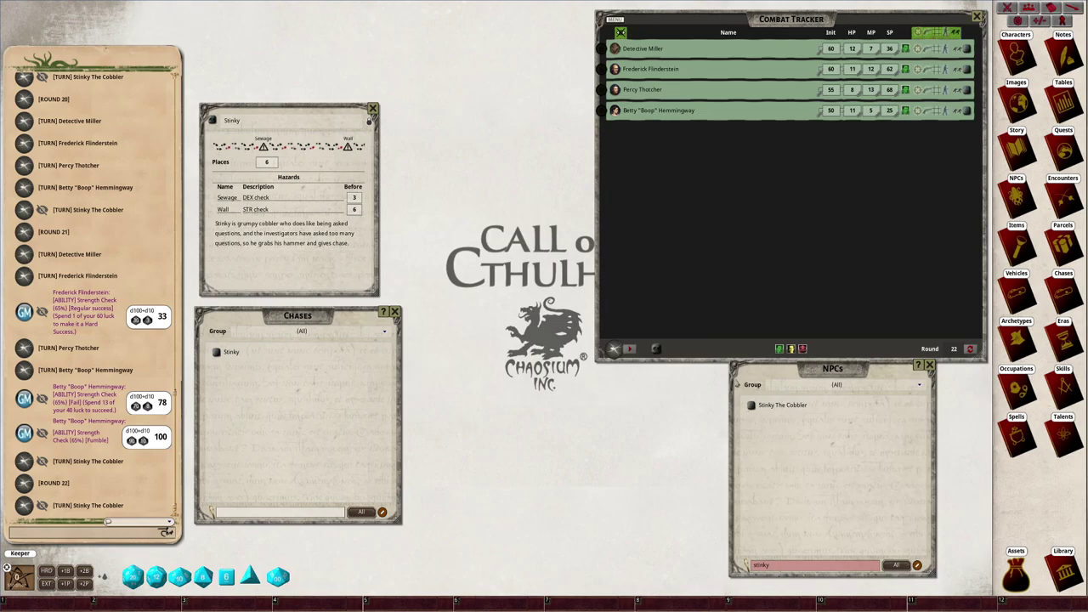
{"action": "left_click_drag", "start_coordinate": [751, 406], "coordinate": [716, 209]}
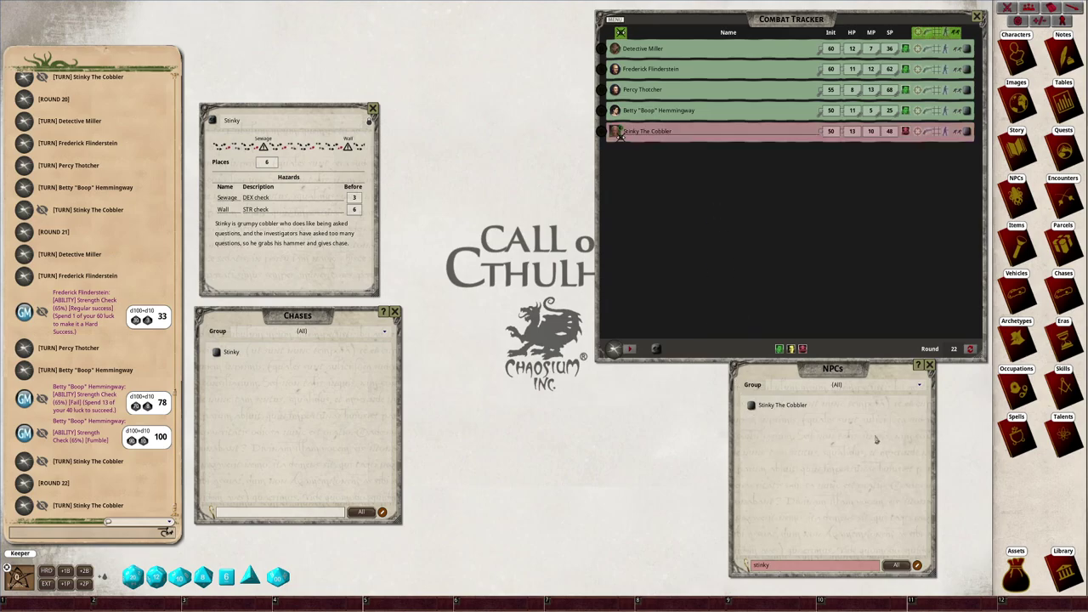
{"action": "left_click", "coordinate": [930, 367]}
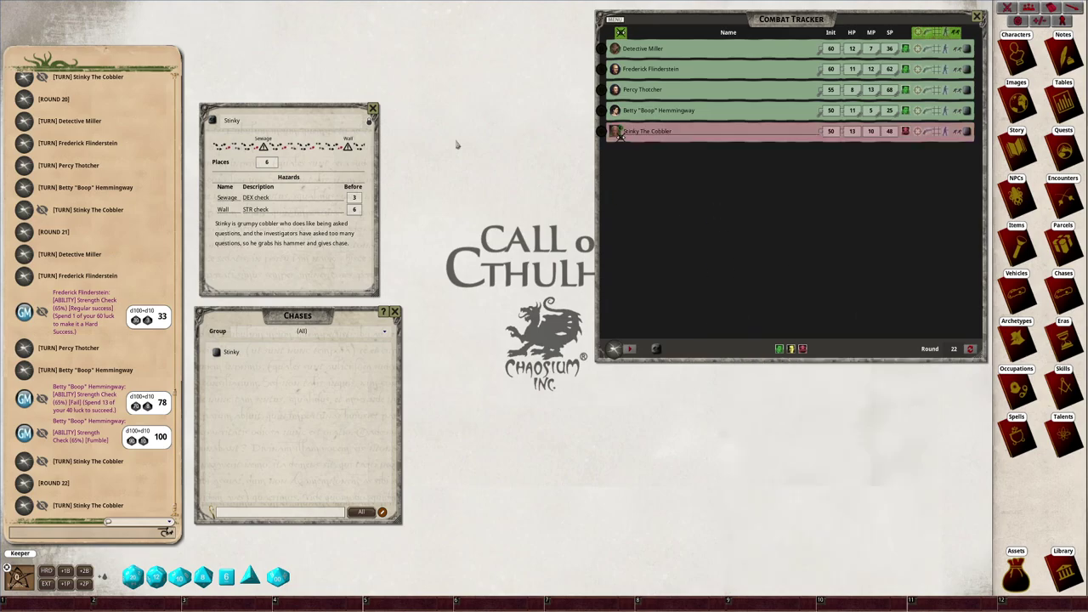
Show the Stinky chase track for every combatant and place the four investigators at its start.
{"action": "left_click", "coordinate": [955, 34]}
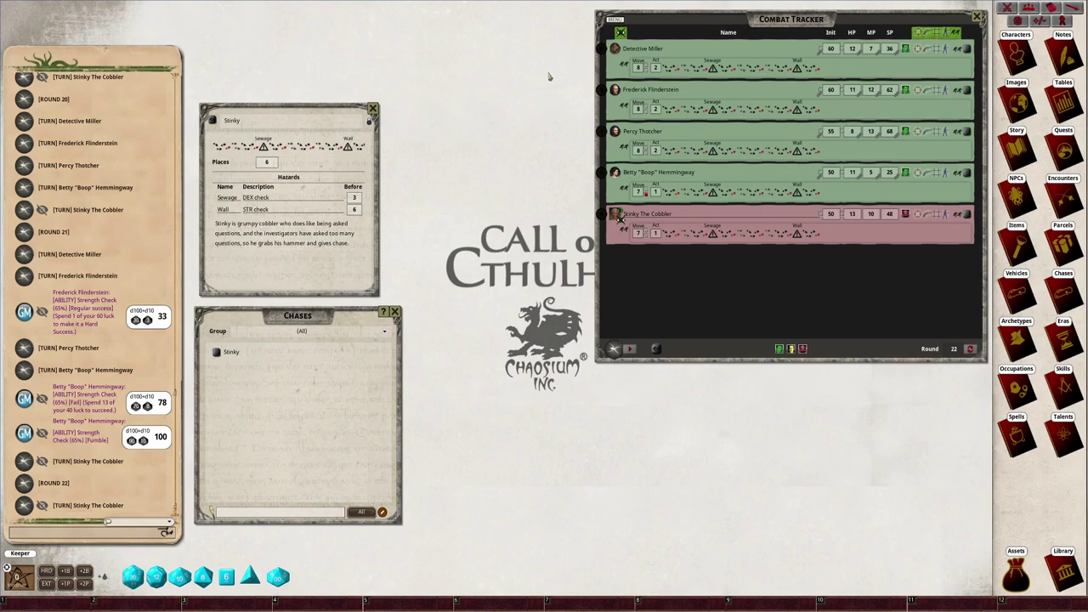
{"action": "left_click", "coordinate": [671, 69]}
{"action": "left_click", "coordinate": [671, 110]}
{"action": "left_click", "coordinate": [671, 151]}
{"action": "left_click", "coordinate": [667, 192]}
{"action": "left_click", "coordinate": [670, 233]}
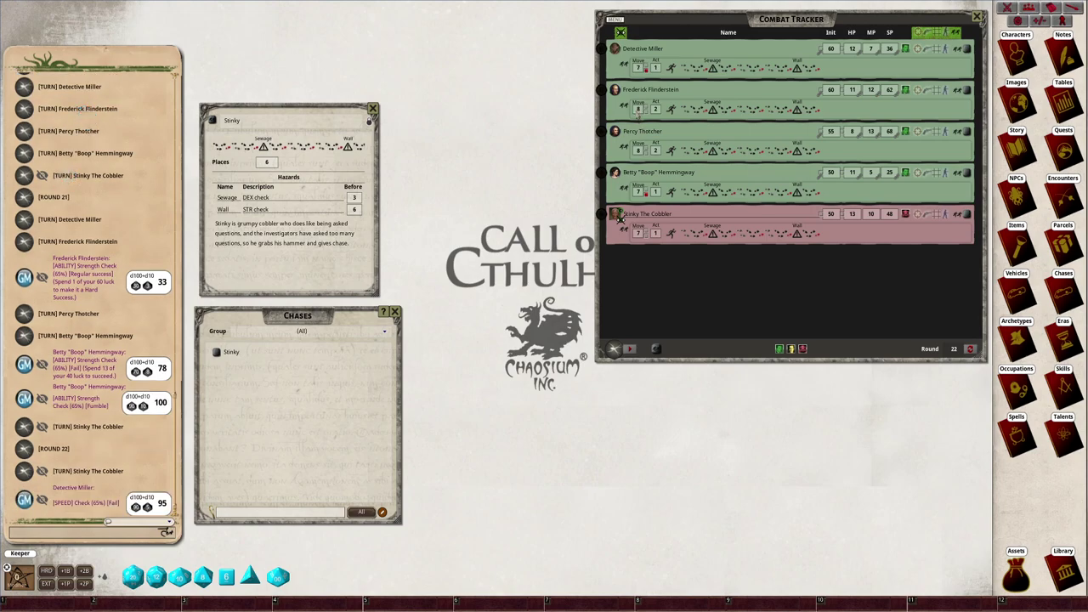
Roll speed checks for the investigators from their Move values in the combat tracker.
{"action": "double_click", "coordinate": [638, 111]}
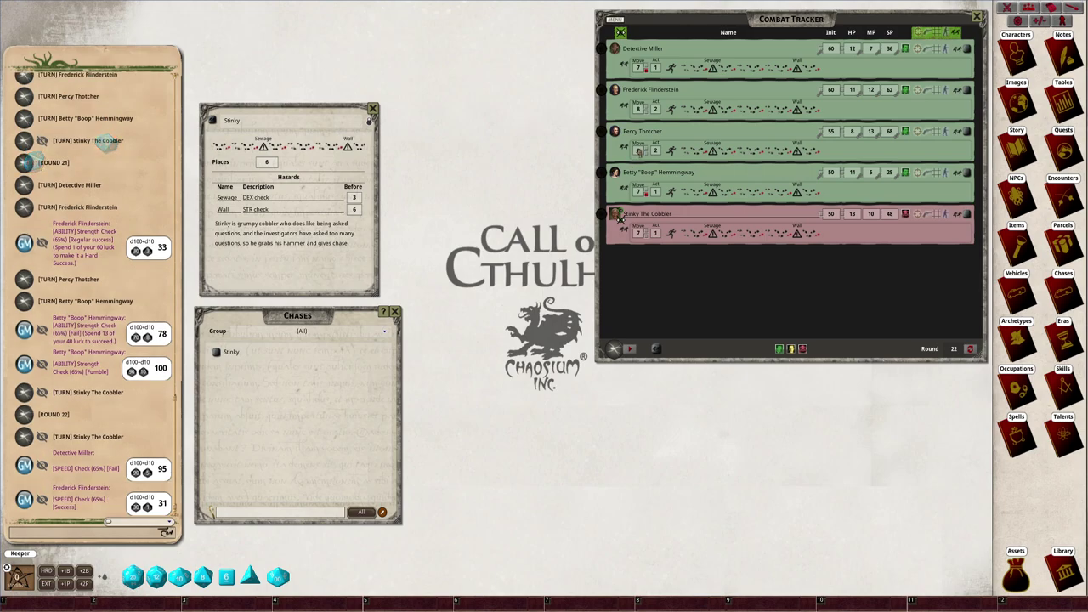
{"action": "double_click", "coordinate": [621, 217]}
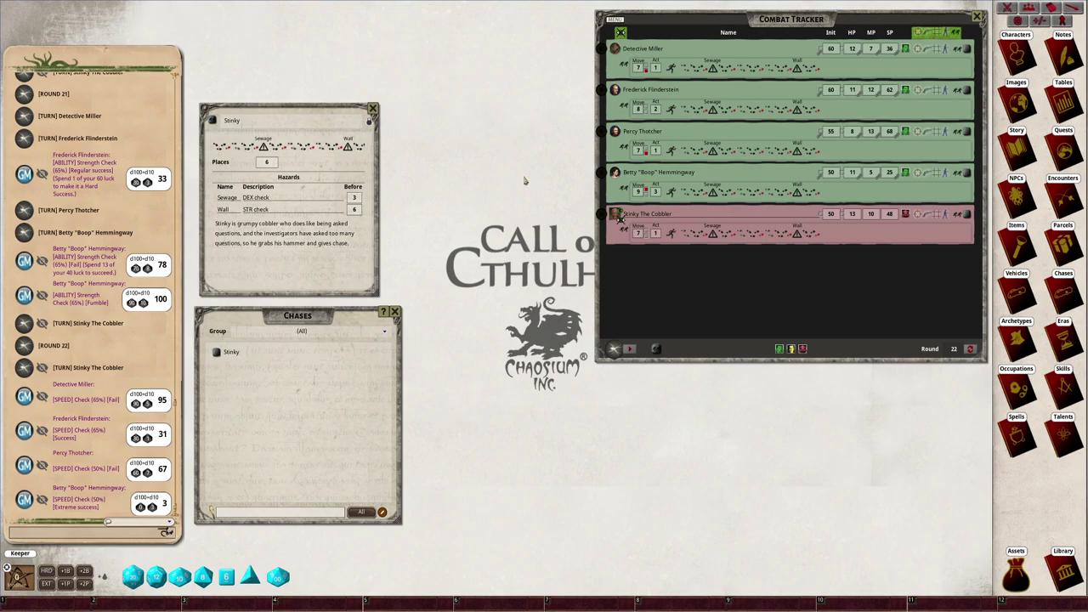
Start the chase with the first investigator, moving him up to the Sewage hazard, and pass the turn to the second.
{"action": "left_click", "coordinate": [602, 49]}
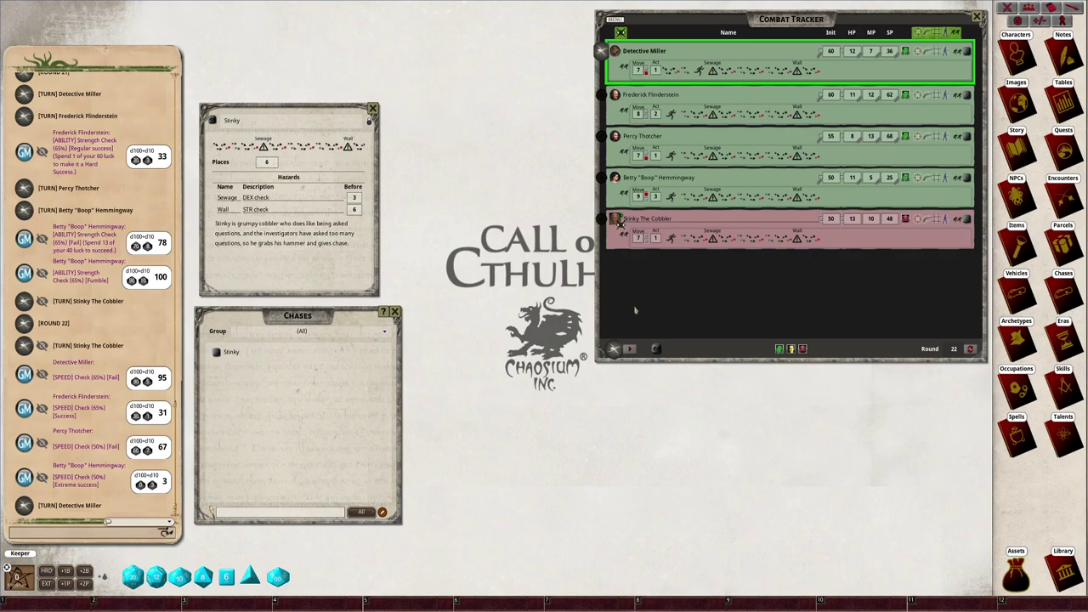
{"action": "left_click", "coordinate": [630, 348]}
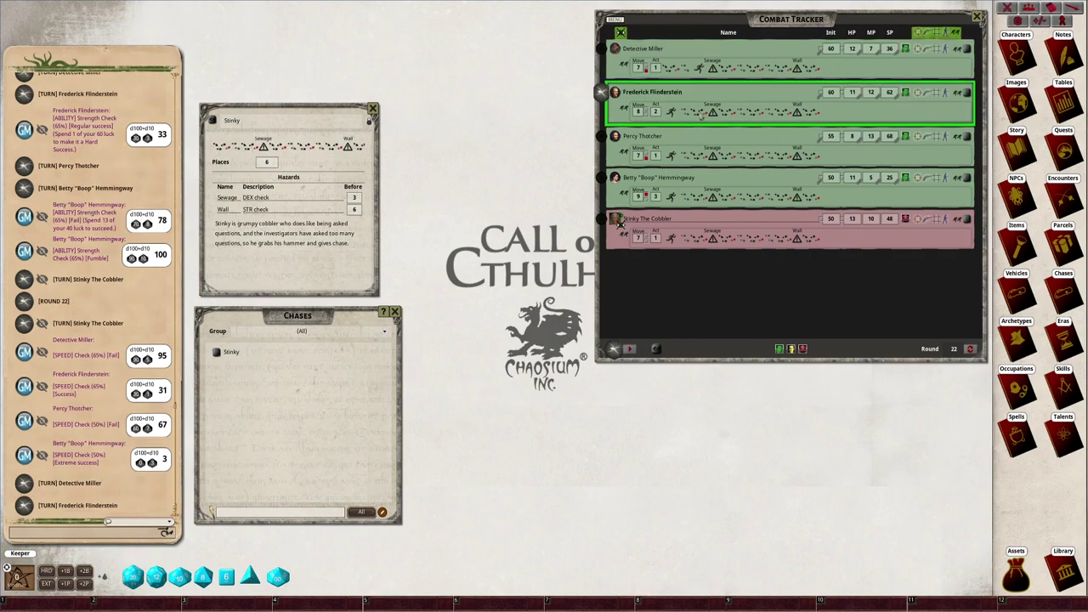
Move the second investigator up to the Sewage hazard and roll a Dexterity check from his character sheet.
{"action": "left_click", "coordinate": [700, 114]}
{"action": "left_click", "coordinate": [968, 92]}
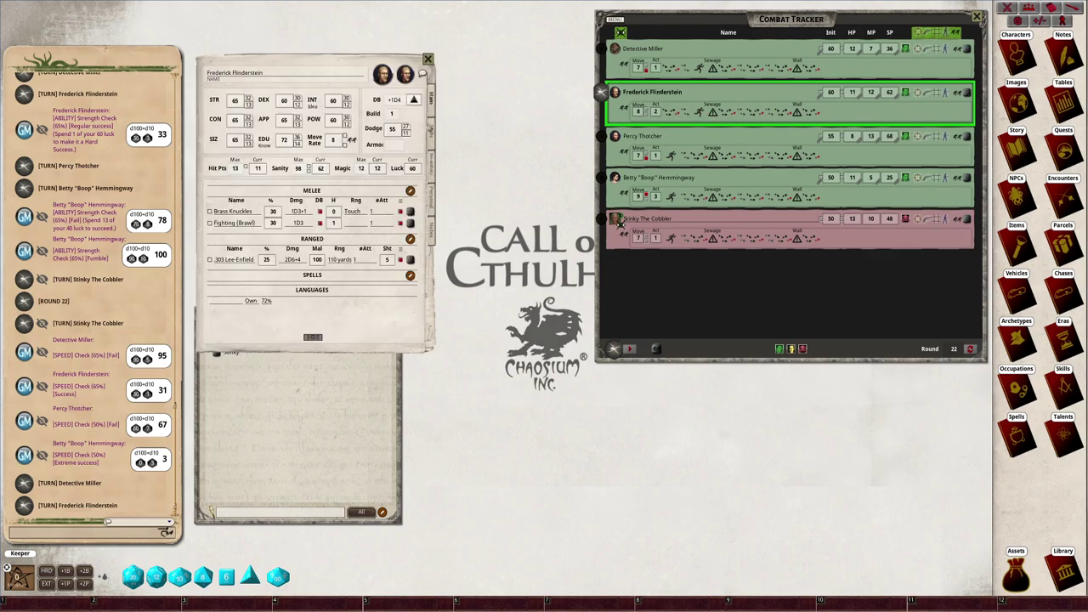
{"action": "double_click", "coordinate": [285, 100]}
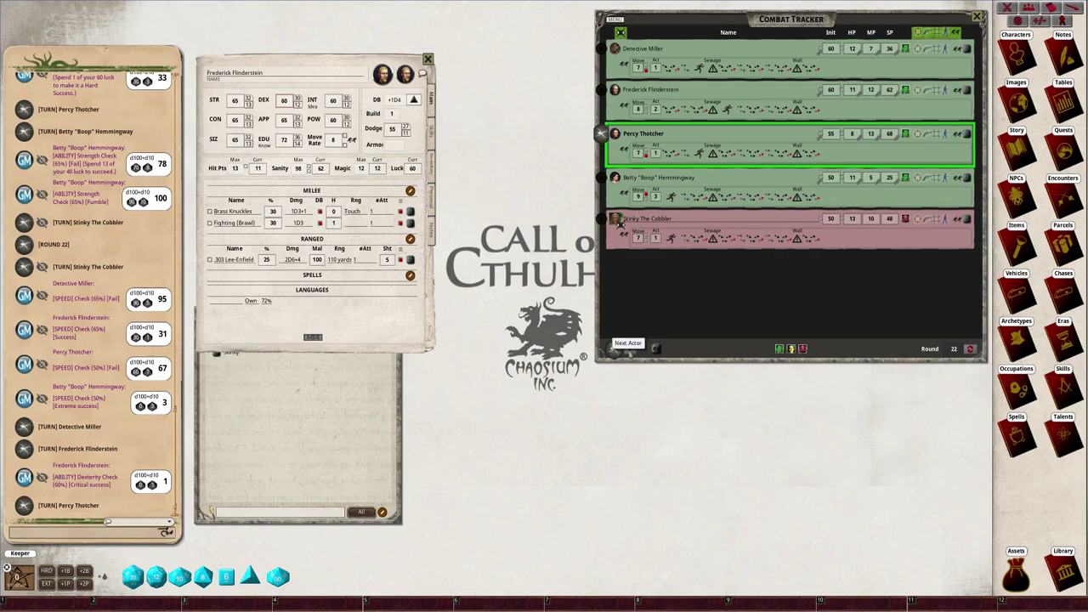
Pass the turn to the fourth investigator, move her up to the Sewage hazard and roll her Dexterity check.
{"action": "left_click", "coordinate": [614, 348]}
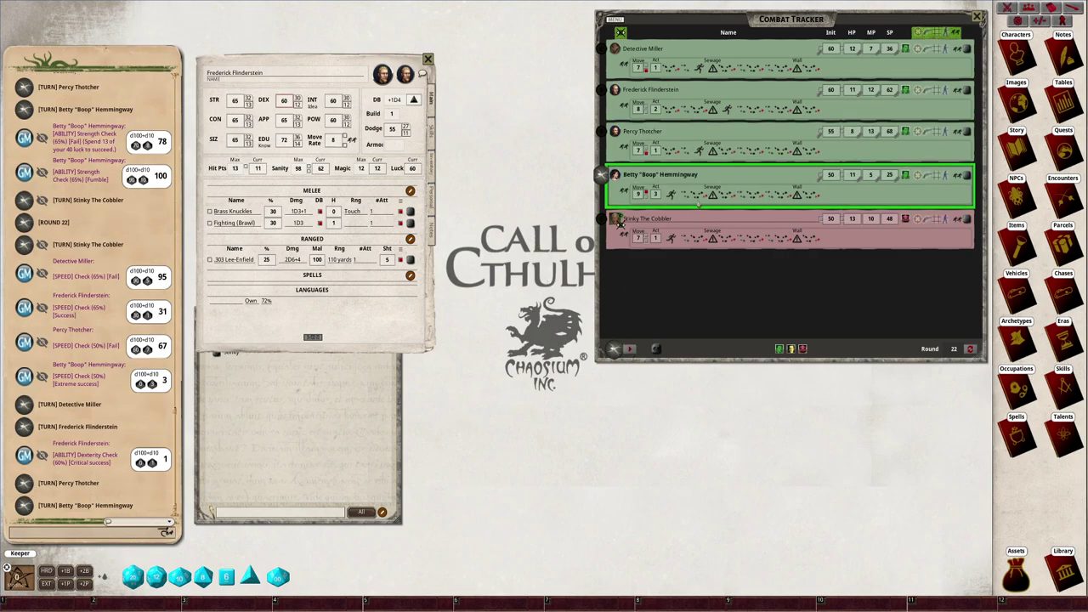
{"action": "left_click", "coordinate": [699, 196]}
{"action": "left_click", "coordinate": [615, 174]}
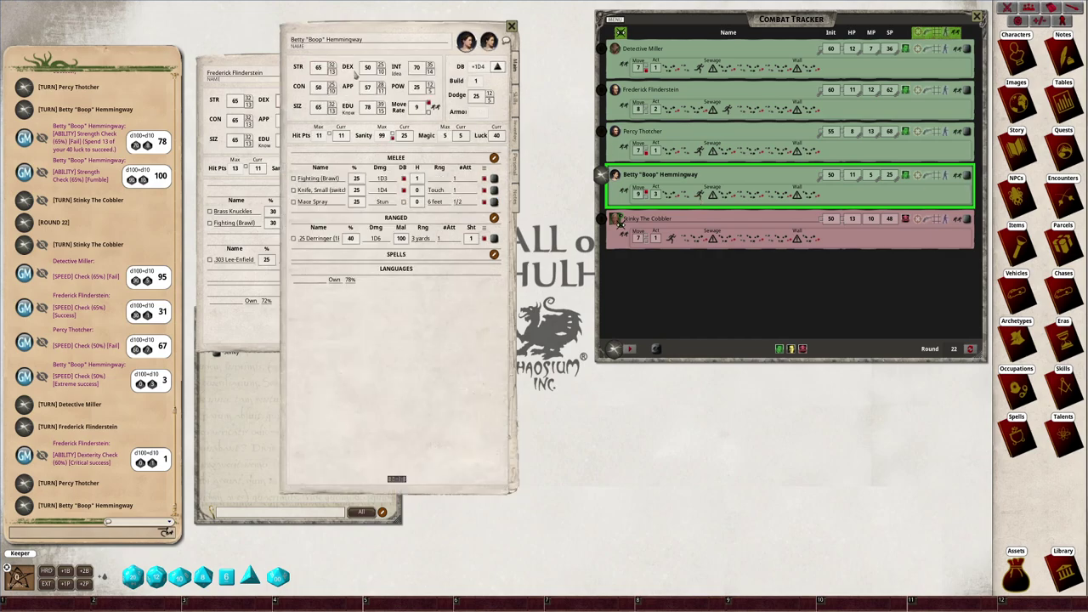
{"action": "double_click", "coordinate": [367, 68]}
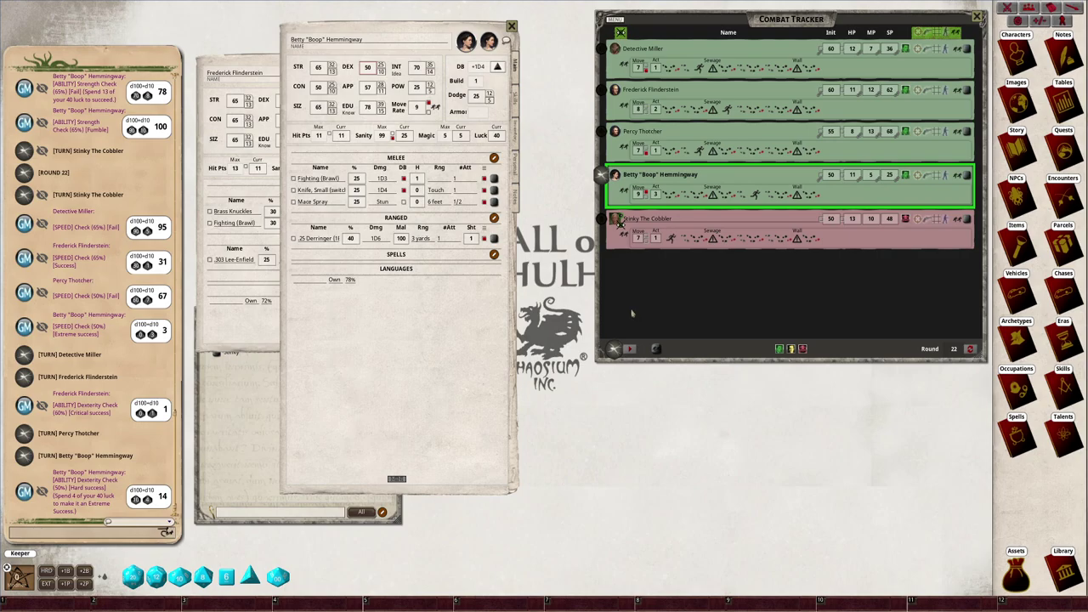
Advance to Stinky The Cobbler's turn, move him up to the Sewage hazard, and continue into the next round.
{"action": "left_click", "coordinate": [630, 349]}
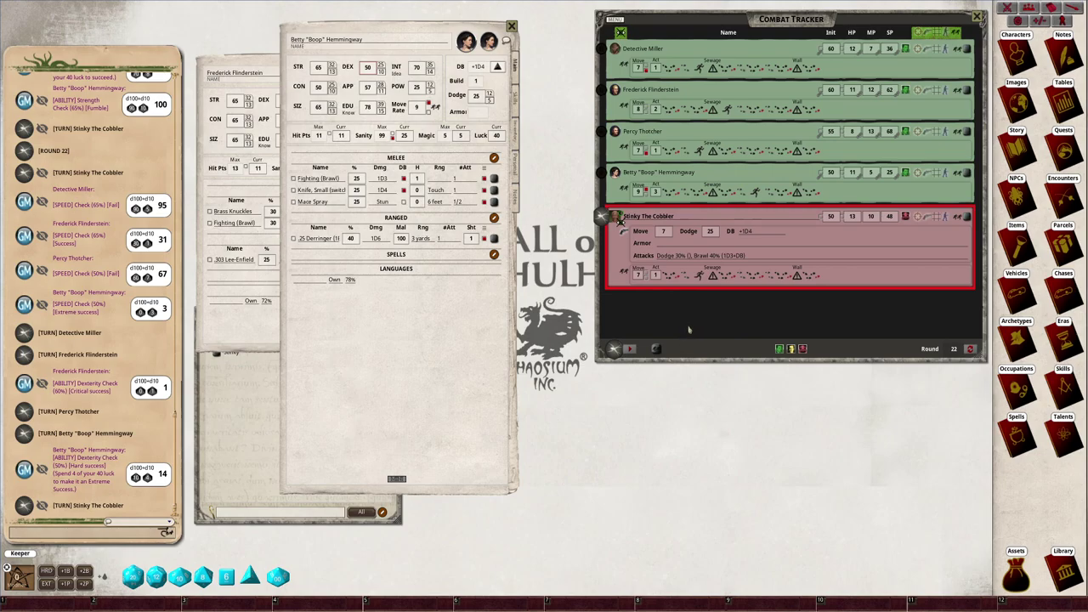
{"action": "left_click", "coordinate": [626, 351]}
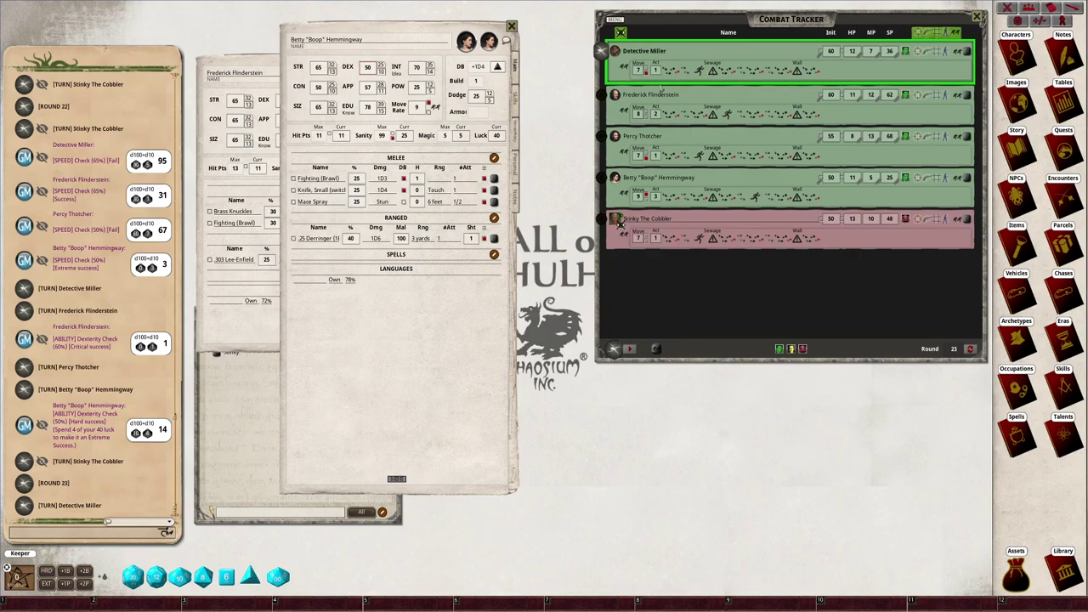
Roll a Dexterity check from the first investigator's character sheet and move the sheet aside.
{"action": "left_click", "coordinate": [969, 53]}
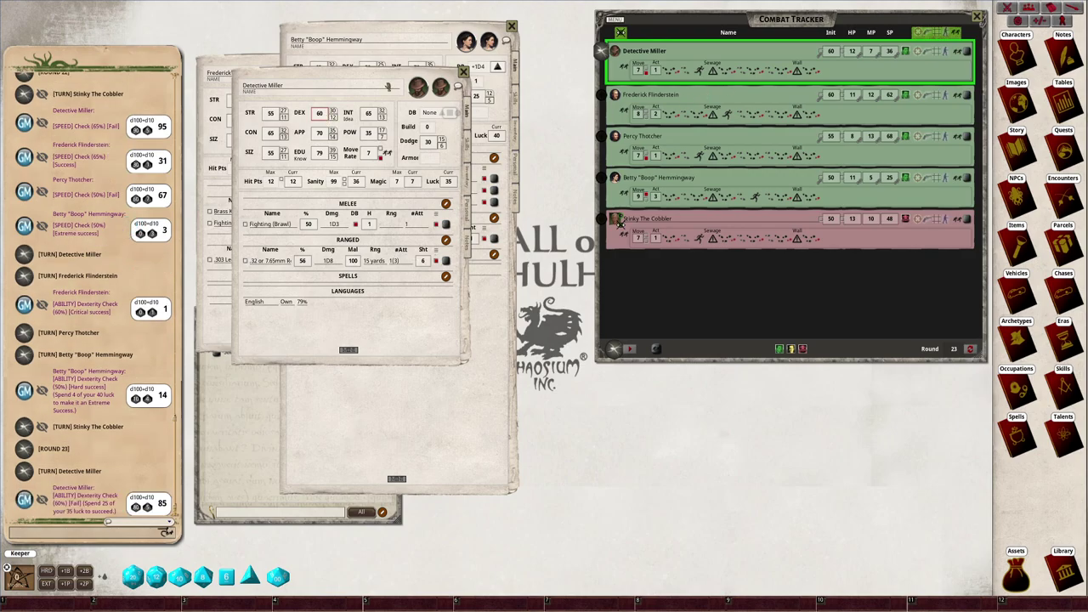
{"action": "left_click_drag", "start_coordinate": [389, 78], "coordinate": [355, 19]}
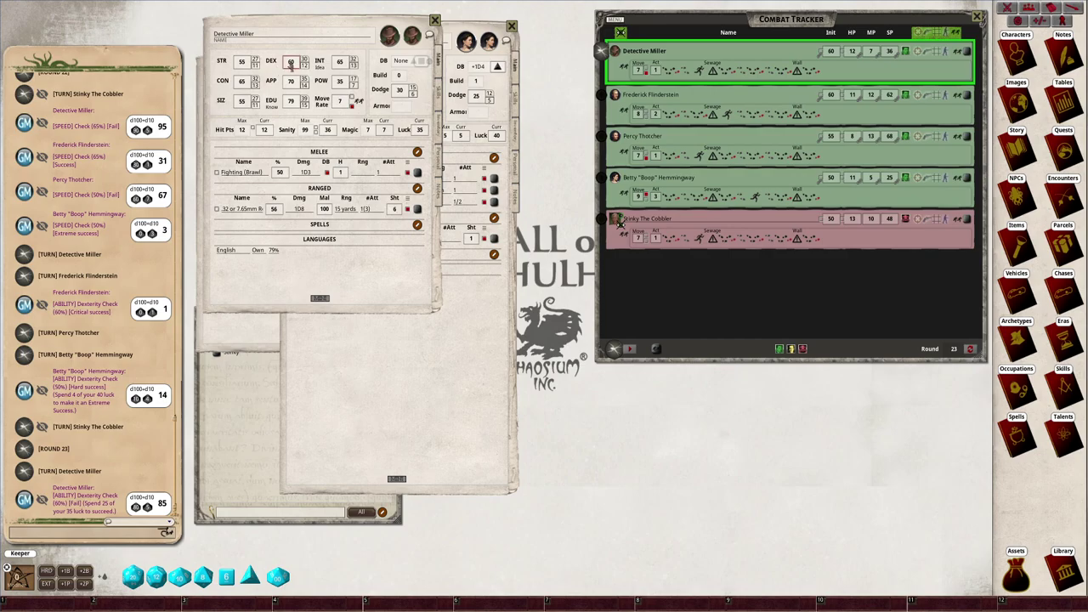
Roll another Dexterity check for the first investigator, move the second up to the Wall, and pass the turn to the third.
{"action": "double_click", "coordinate": [291, 66]}
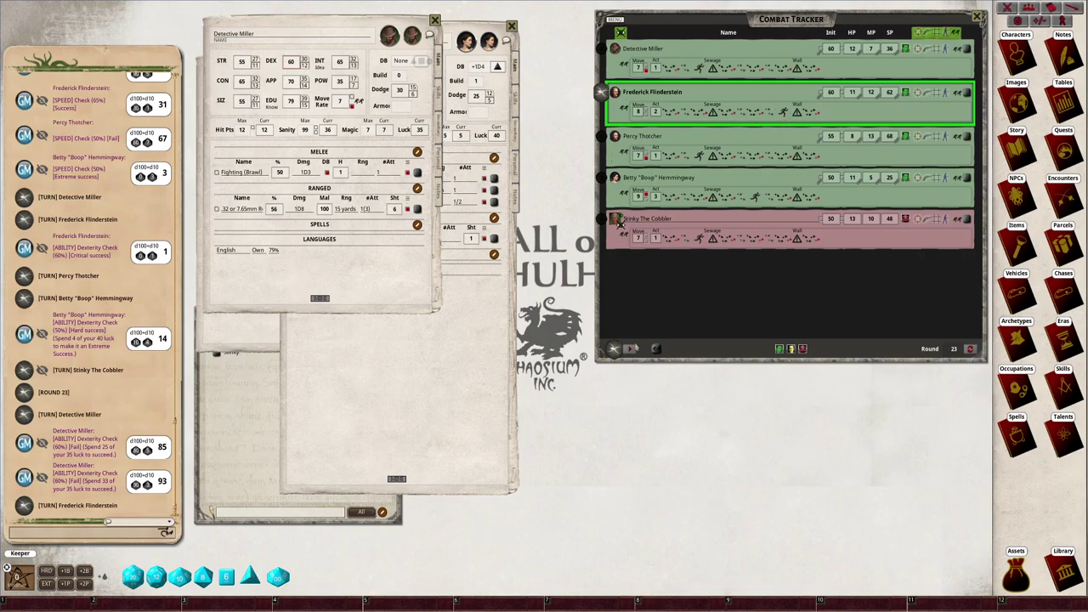
{"action": "left_click", "coordinate": [631, 349]}
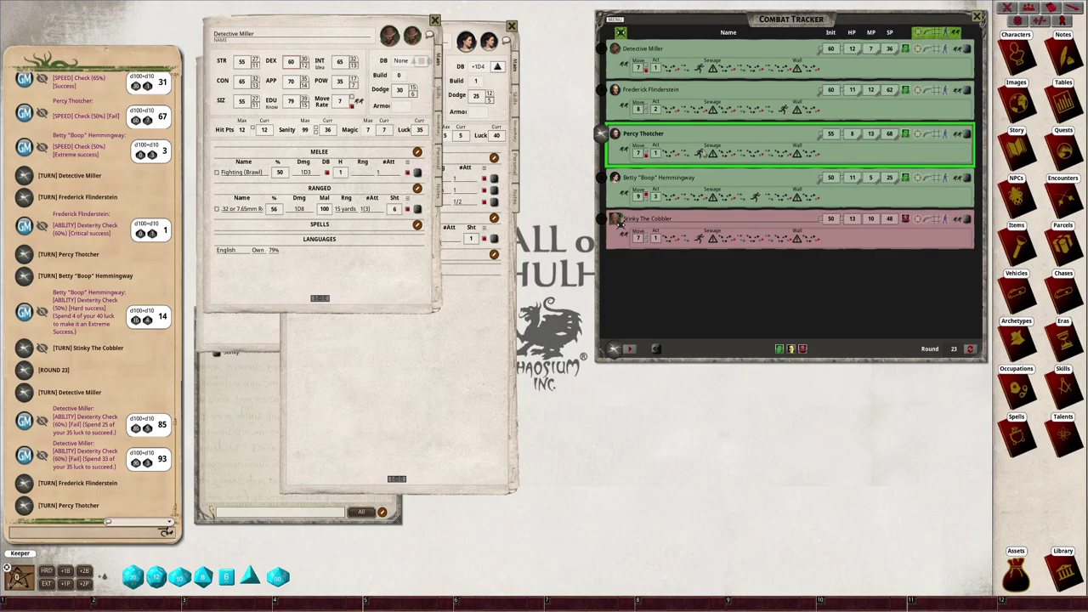
Roll the third investigator's Dexterity check from his character sheet, move him just past the Sewage hazard, and end his turn.
{"action": "left_click", "coordinate": [967, 137]}
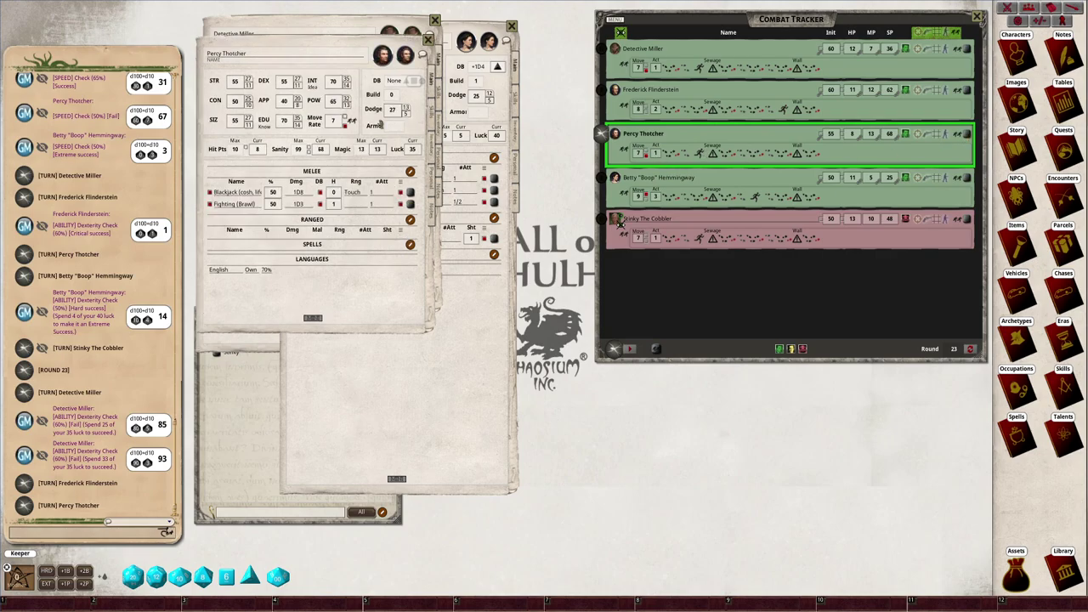
{"action": "double_click", "coordinate": [287, 82]}
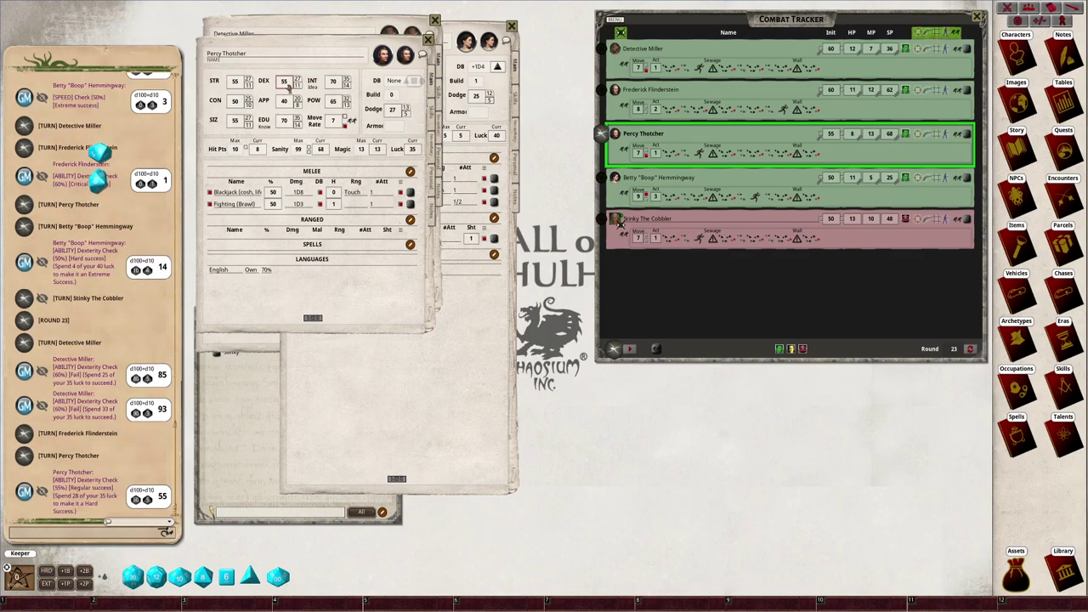
{"action": "left_click", "coordinate": [730, 154]}
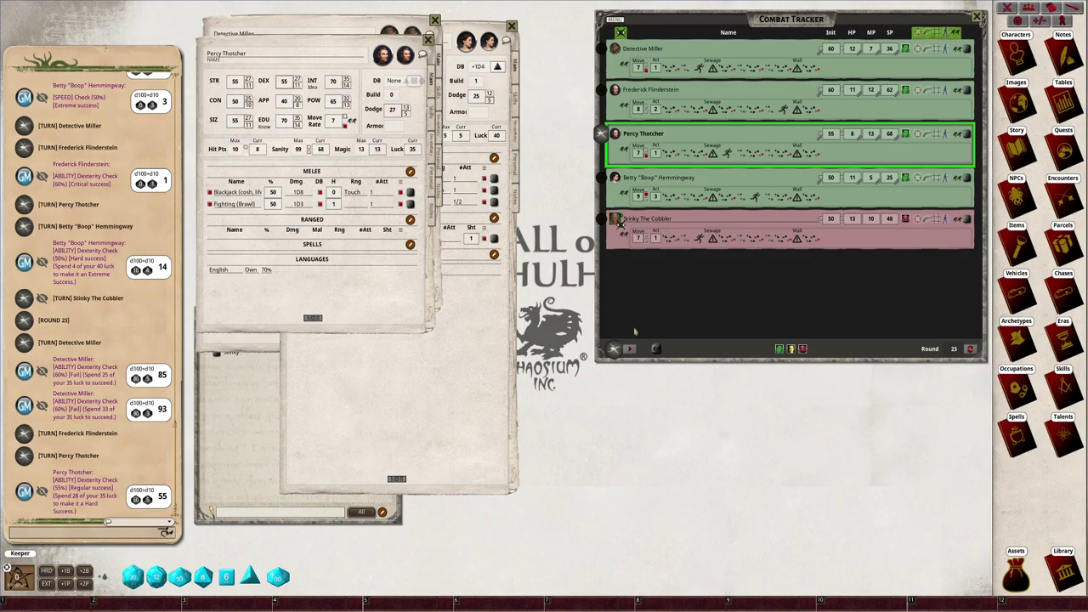
{"action": "left_click", "coordinate": [614, 349]}
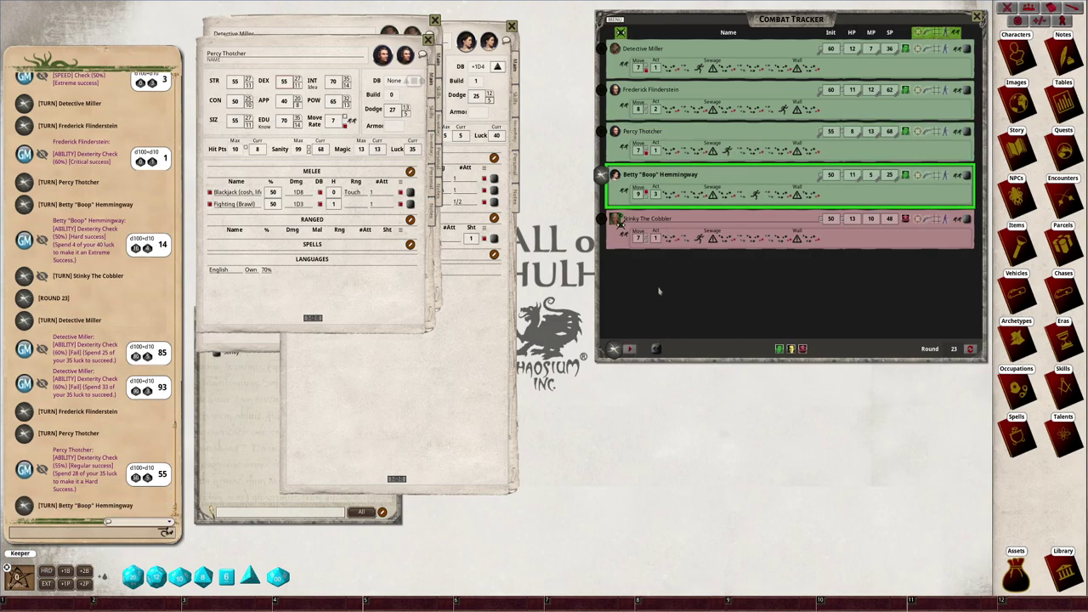
Move the fourth investigator up to the Wall, roll her Strength check, and take her past it and out of the chase.
{"action": "left_click", "coordinate": [784, 195]}
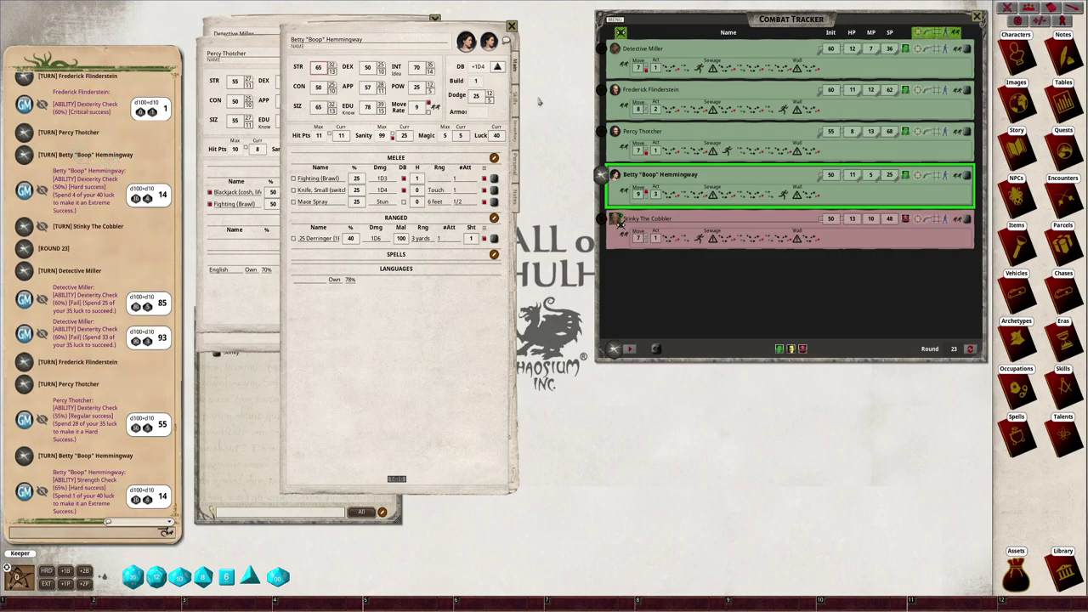
{"action": "left_click", "coordinate": [812, 195]}
{"action": "left_click", "coordinate": [956, 178]}
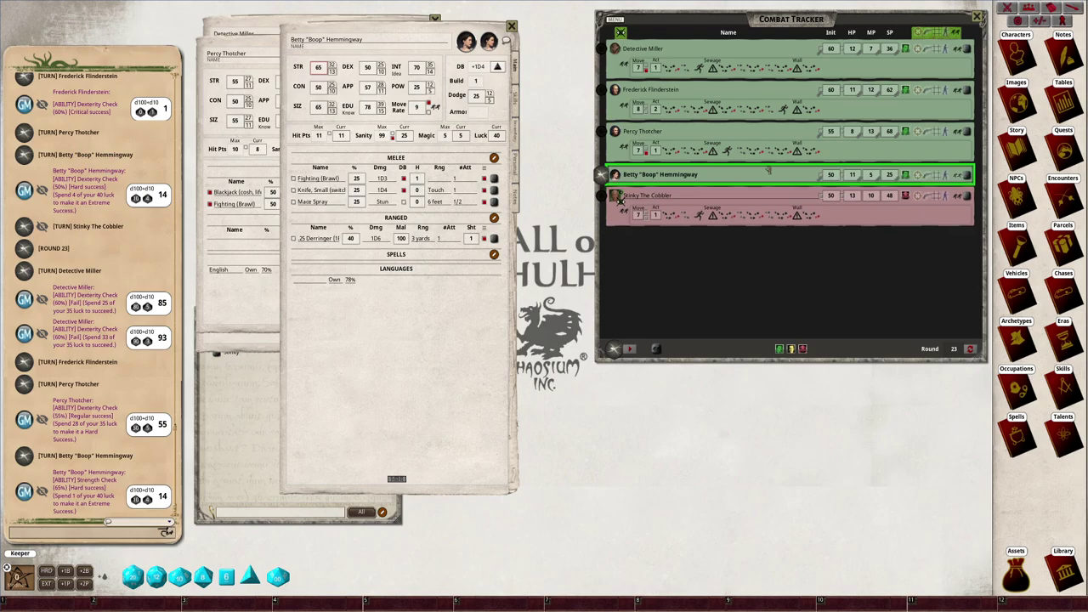
Roll Stinky The Cobbler's Dexterity check from his sheet on his turn, move him past the Sewage hazard, and continue into the next round.
{"action": "left_click", "coordinate": [630, 349]}
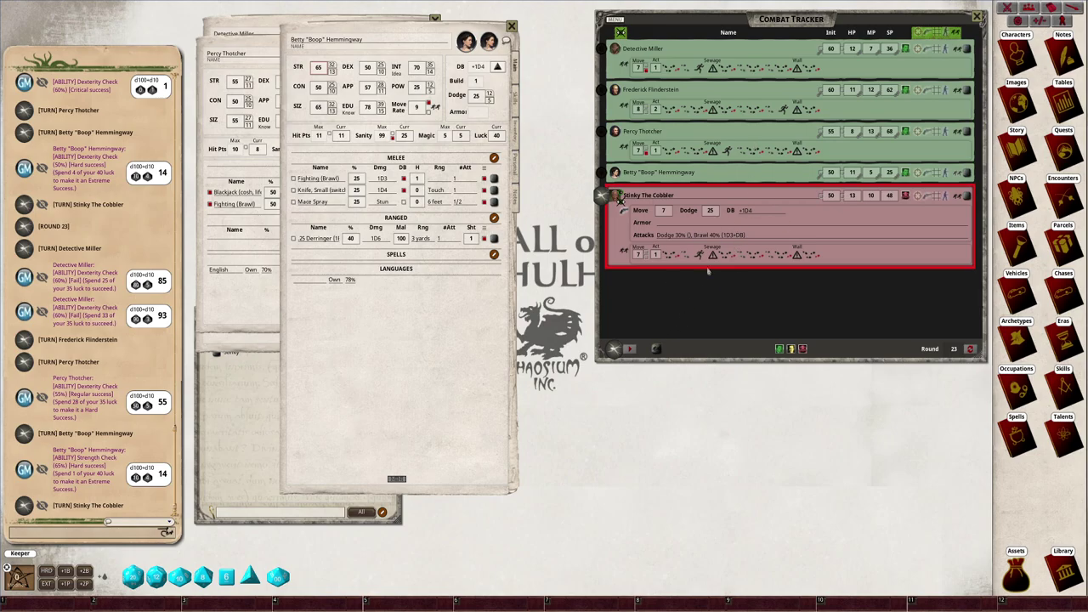
{"action": "double_click", "coordinate": [619, 199]}
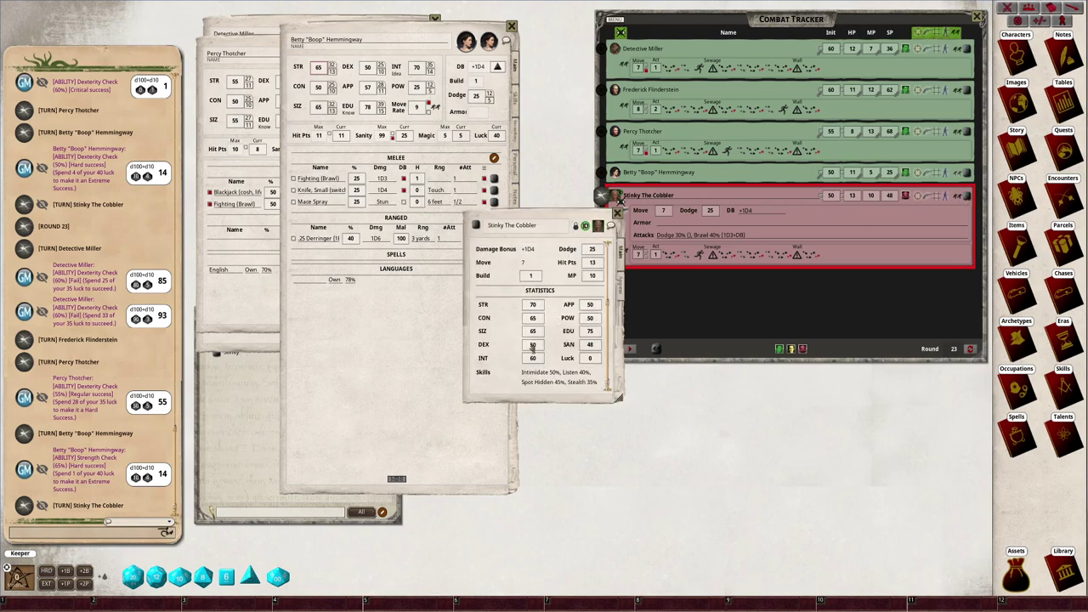
{"action": "double_click", "coordinate": [533, 347]}
{"action": "left_click", "coordinate": [726, 257]}
{"action": "left_click", "coordinate": [581, 218]}
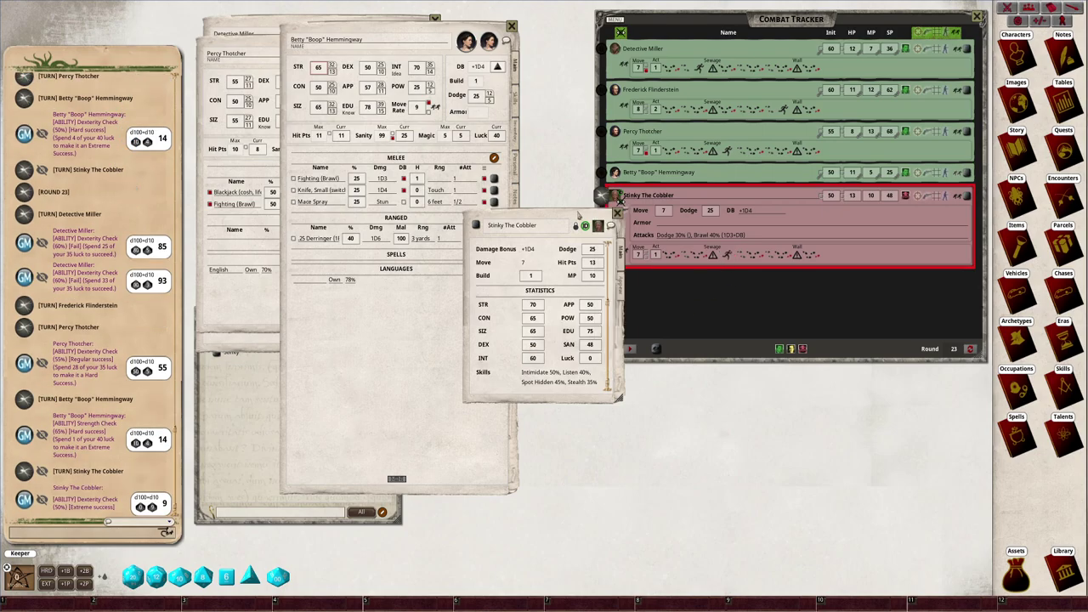
{"action": "left_click", "coordinate": [618, 213]}
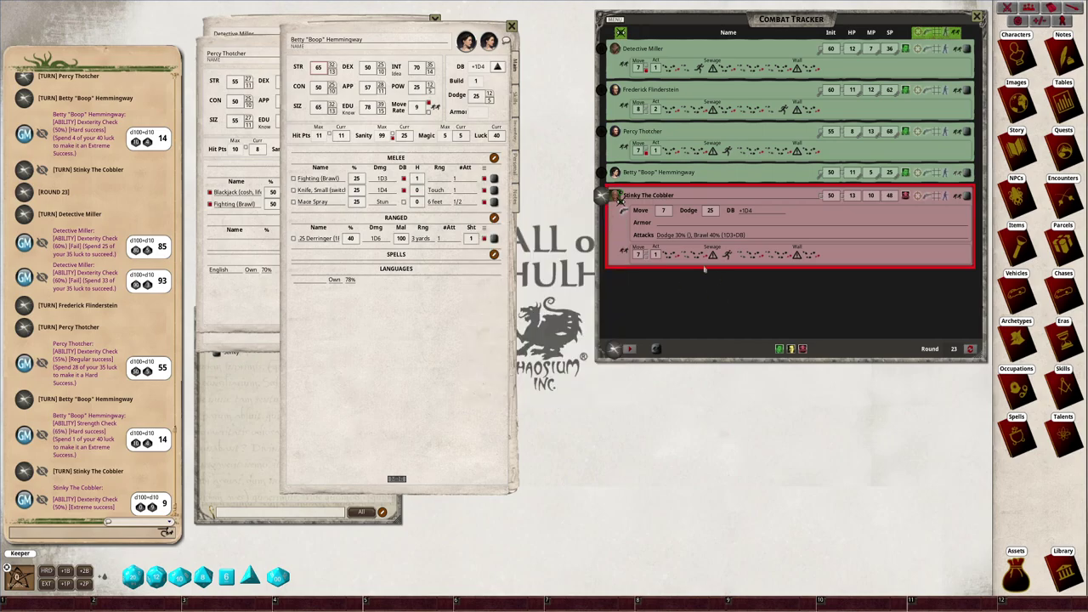
{"action": "left_click", "coordinate": [632, 349]}
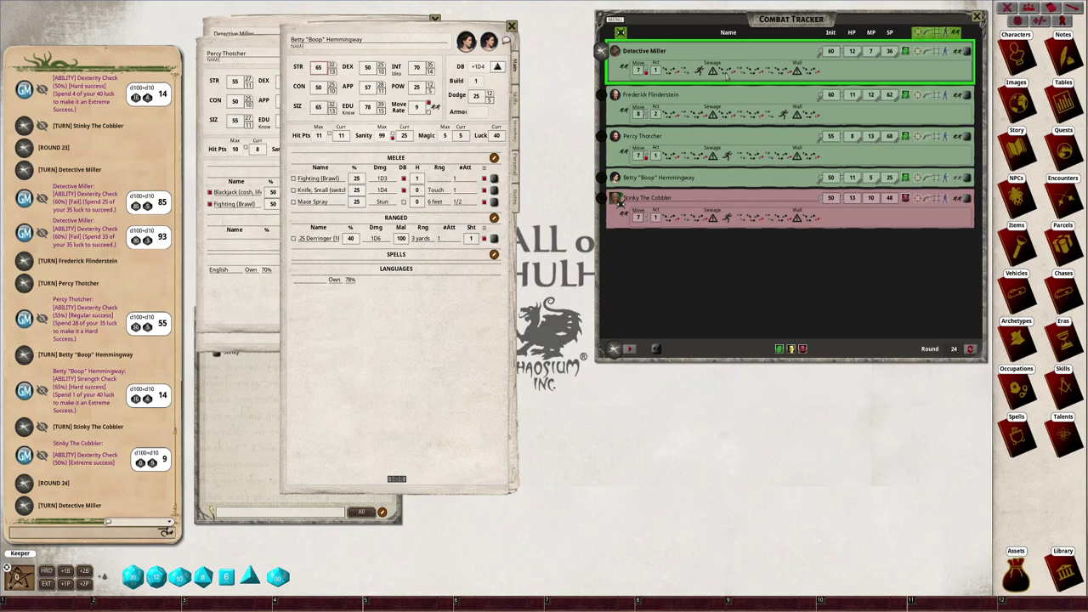
Roll the first investigator's Dexterity check from his character sheet and pass the turn to the second investigator.
{"action": "left_click", "coordinate": [961, 54]}
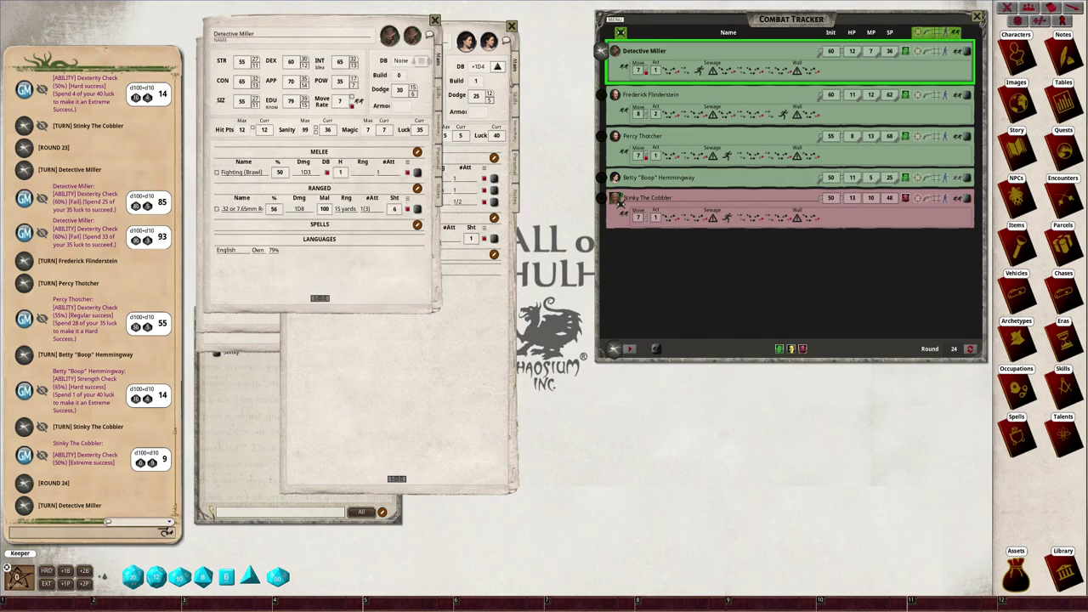
{"action": "double_click", "coordinate": [290, 63]}
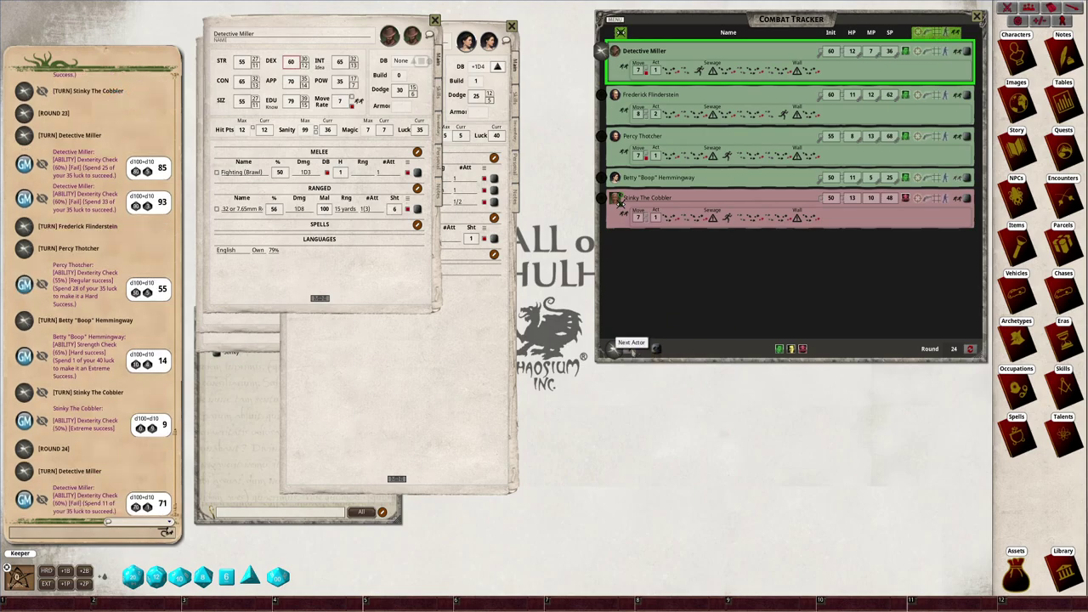
{"action": "left_click", "coordinate": [630, 349]}
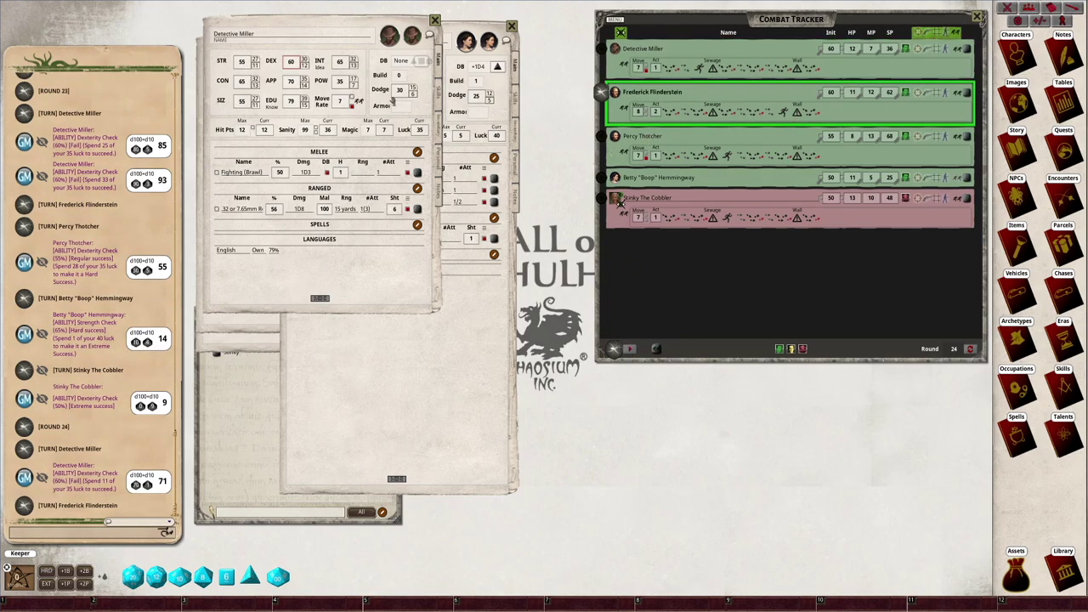
Roll the second investigator's Strength check from his sheet, move him past the Wall, and take him out of the chase.
{"action": "left_click", "coordinate": [955, 96]}
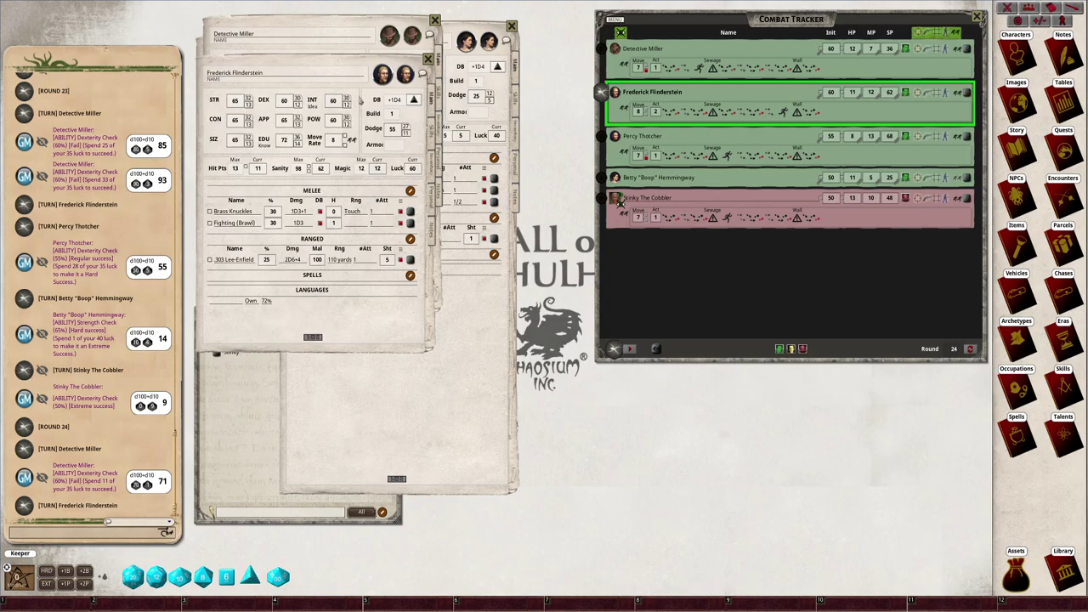
{"action": "double_click", "coordinate": [234, 102]}
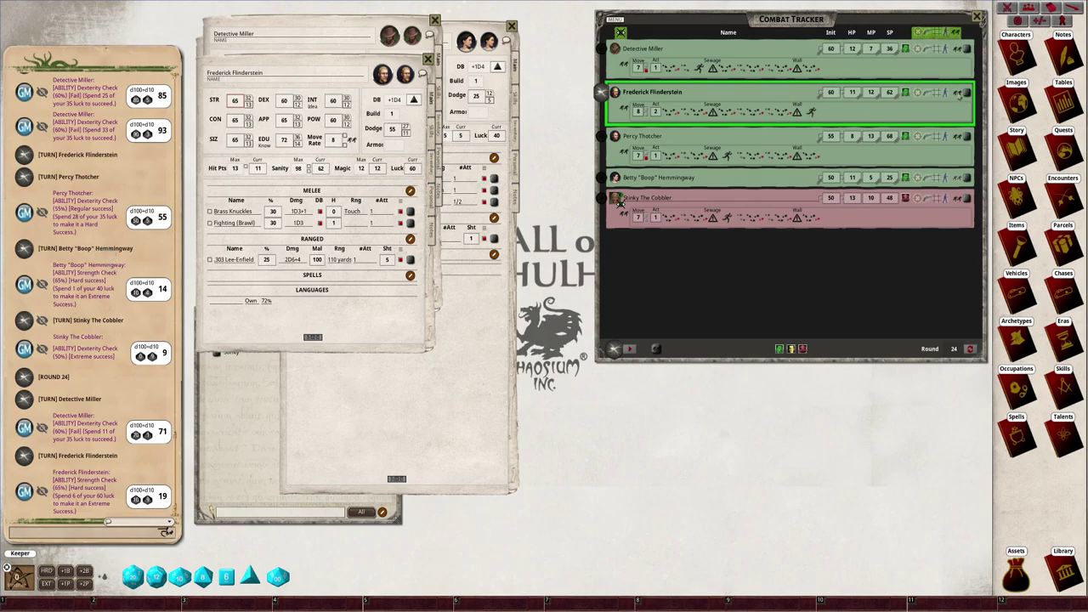
{"action": "left_click", "coordinate": [956, 95]}
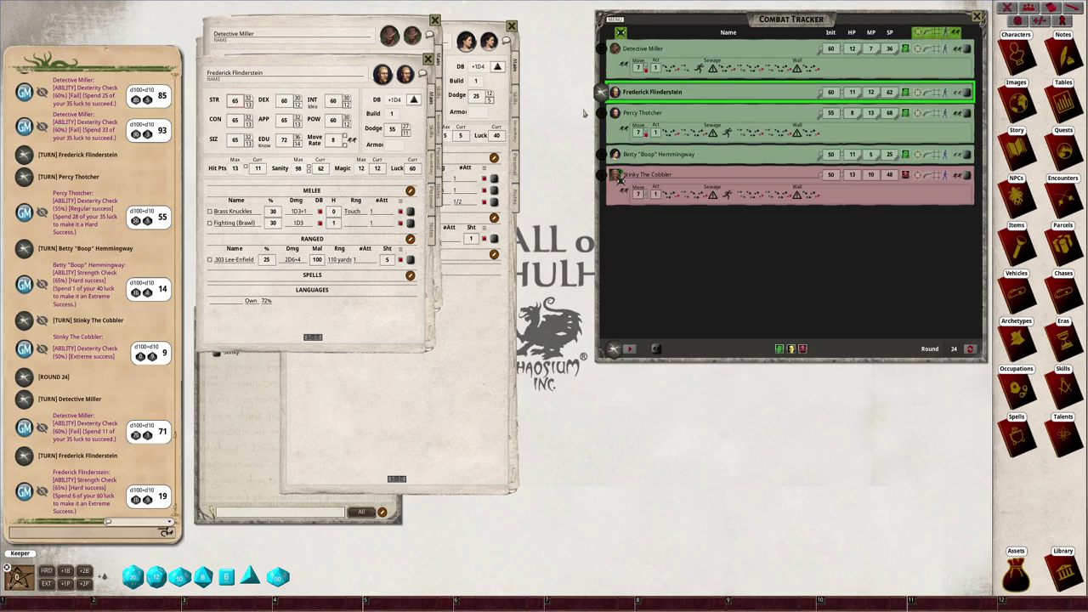
Move the third investigator and Stinky The Cobbler midway between Sewage and Wall on their turns, and continue into the next round.
{"action": "left_click", "coordinate": [630, 349]}
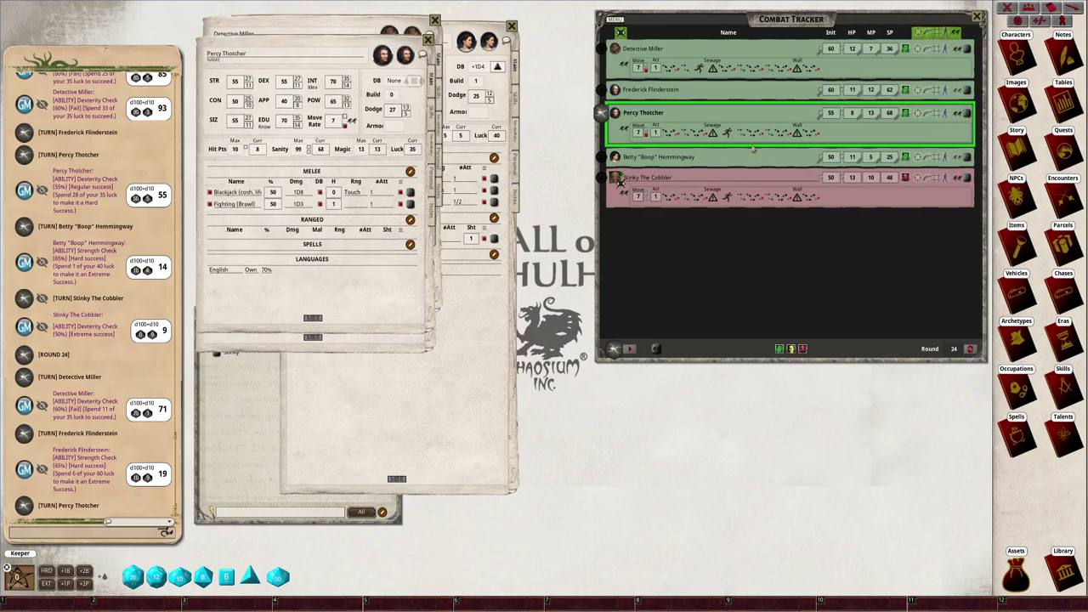
{"action": "left_click", "coordinate": [630, 348]}
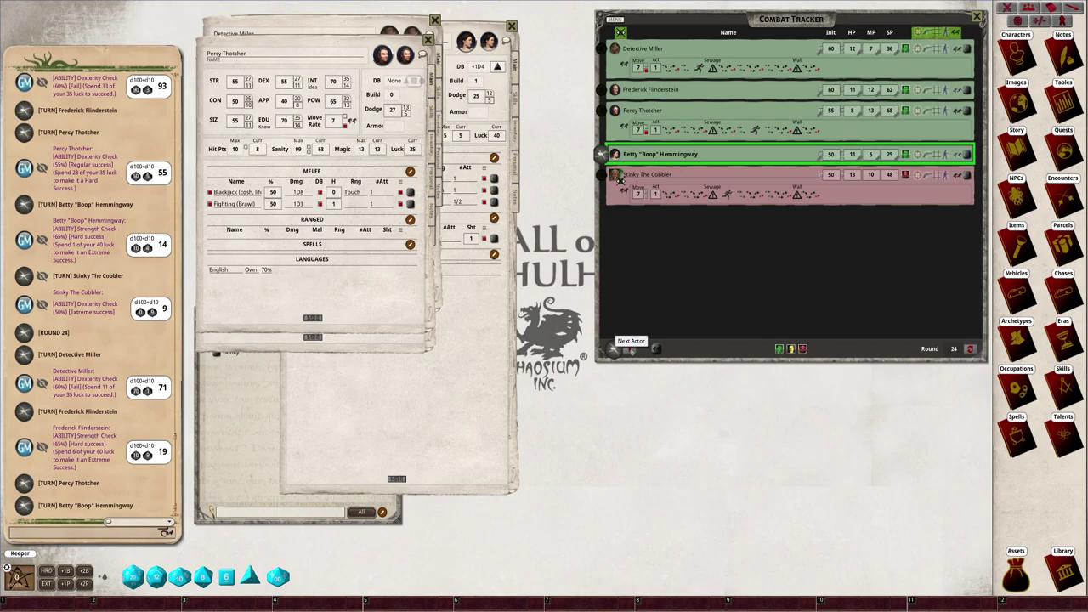
{"action": "left_click", "coordinate": [630, 348]}
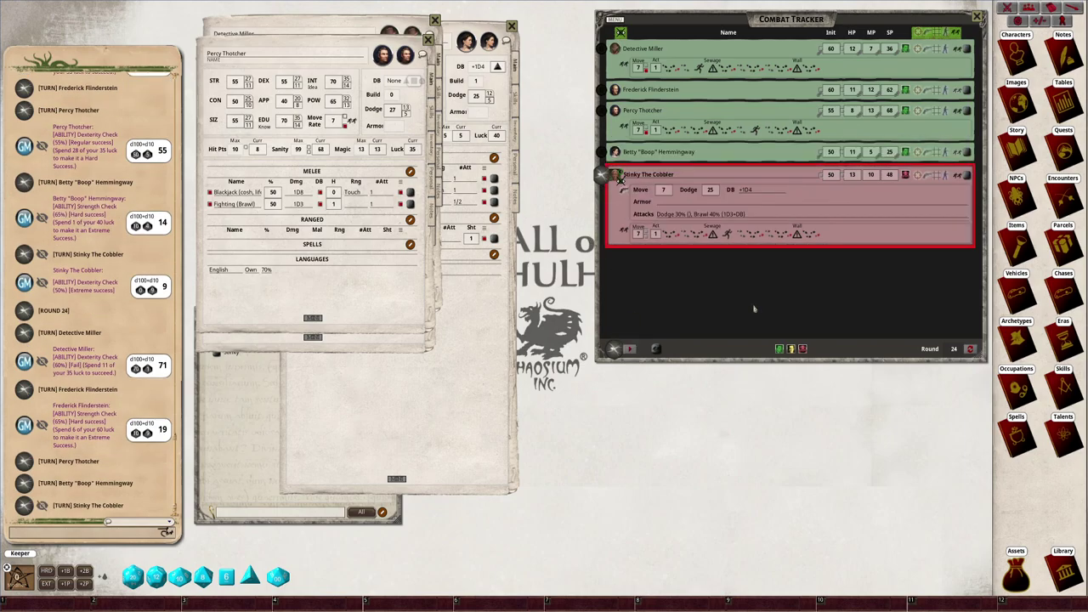
{"action": "left_click", "coordinate": [755, 234]}
{"action": "left_click", "coordinate": [630, 349]}
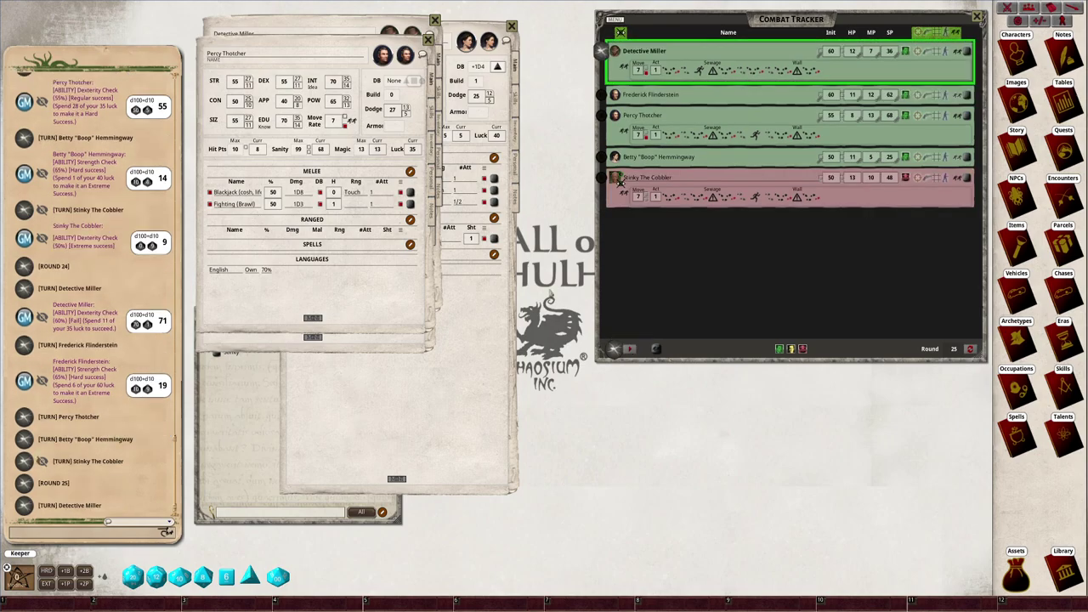
Roll the first investigator's Dexterity check from his sheet, move him just past the Sewage hazard, and end his turn.
{"action": "left_click", "coordinate": [965, 56]}
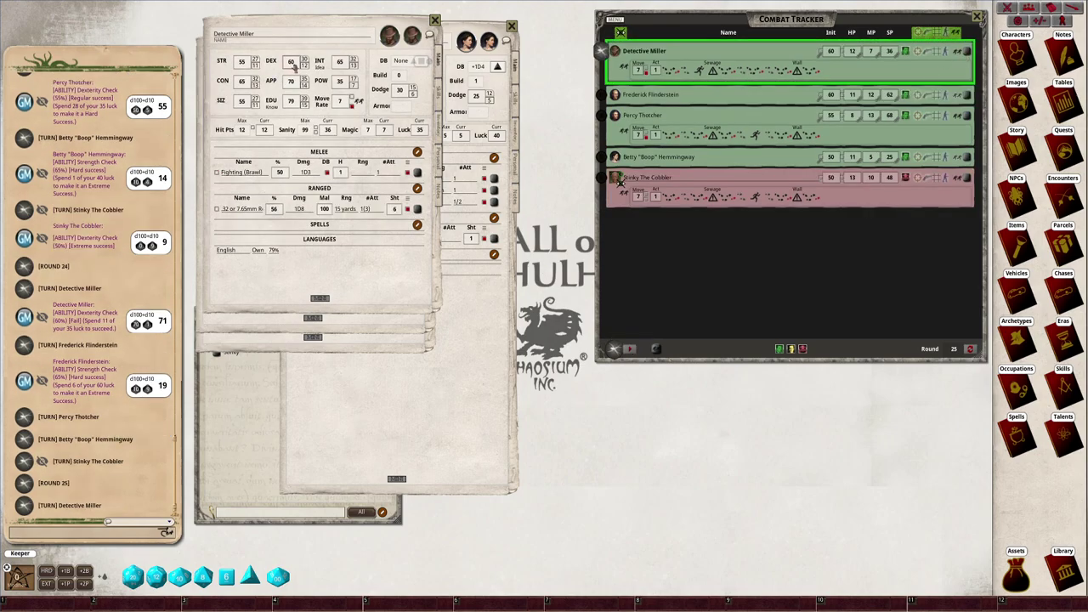
{"action": "double_click", "coordinate": [291, 62]}
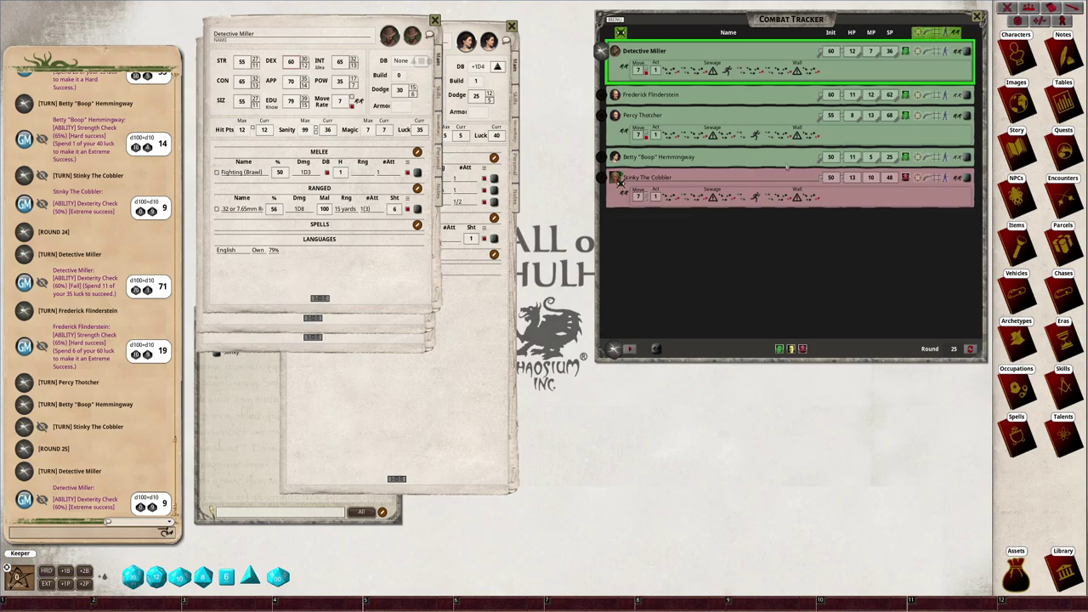
{"action": "left_click", "coordinate": [630, 354]}
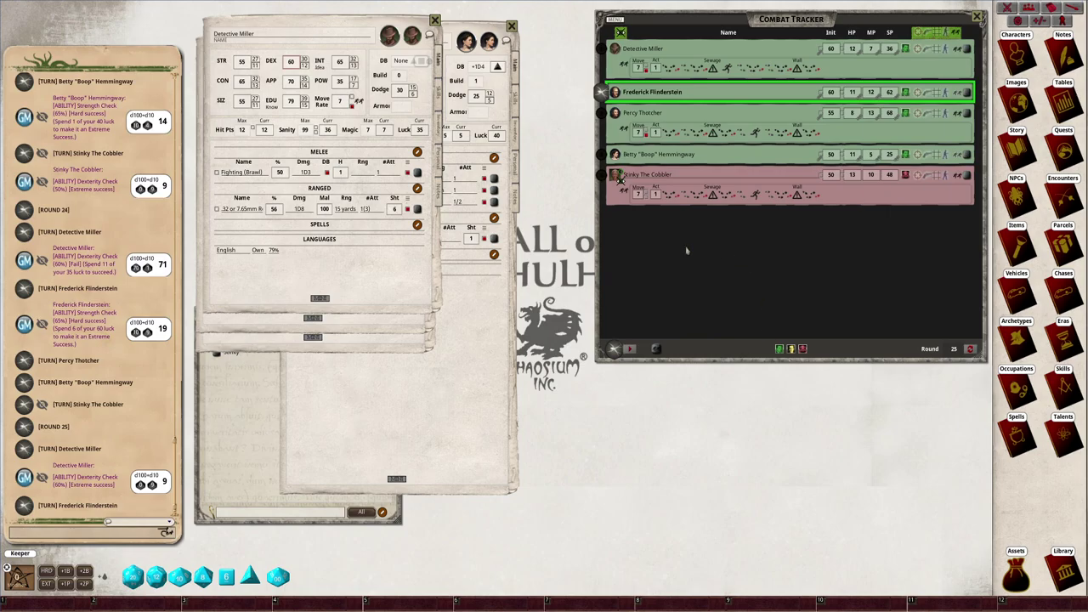
Step through the turns, moving the third investigator and Stinky The Cobbler up to the Wall.
{"action": "left_click", "coordinate": [630, 349]}
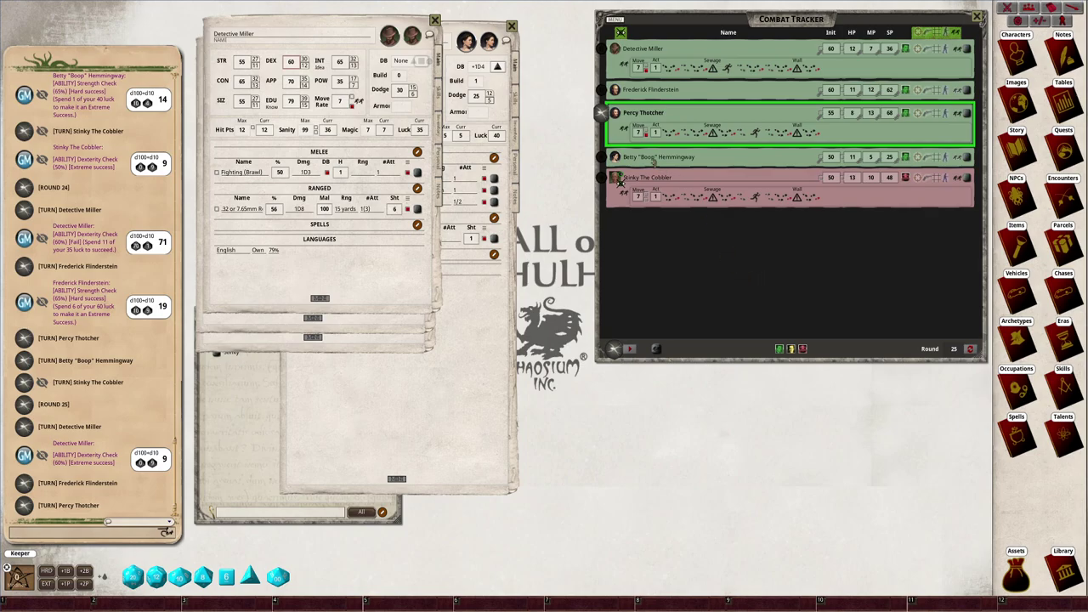
{"action": "left_click", "coordinate": [614, 349]}
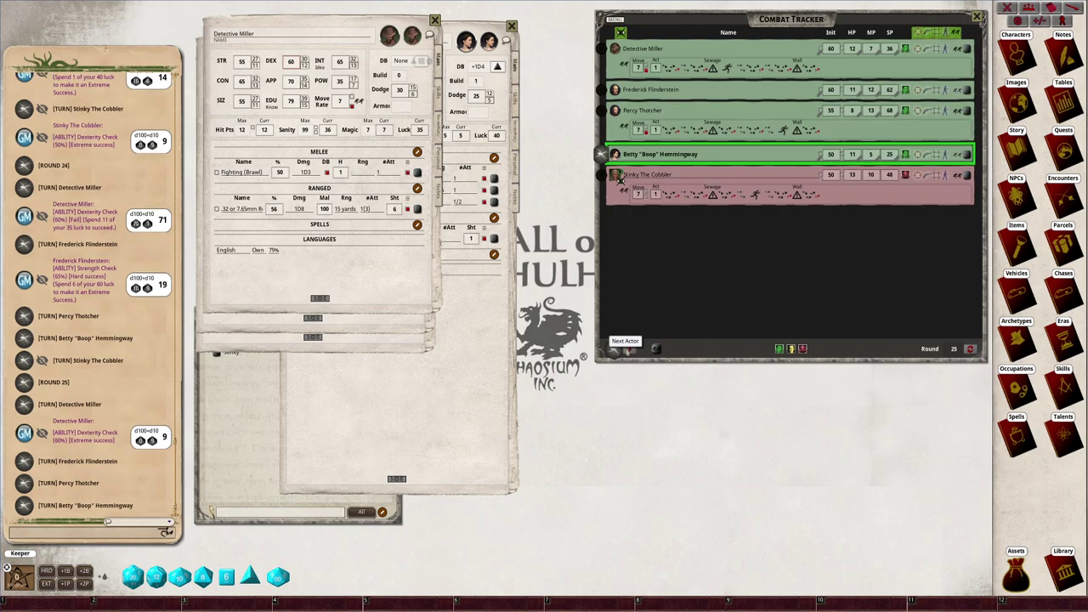
{"action": "left_click", "coordinate": [613, 349]}
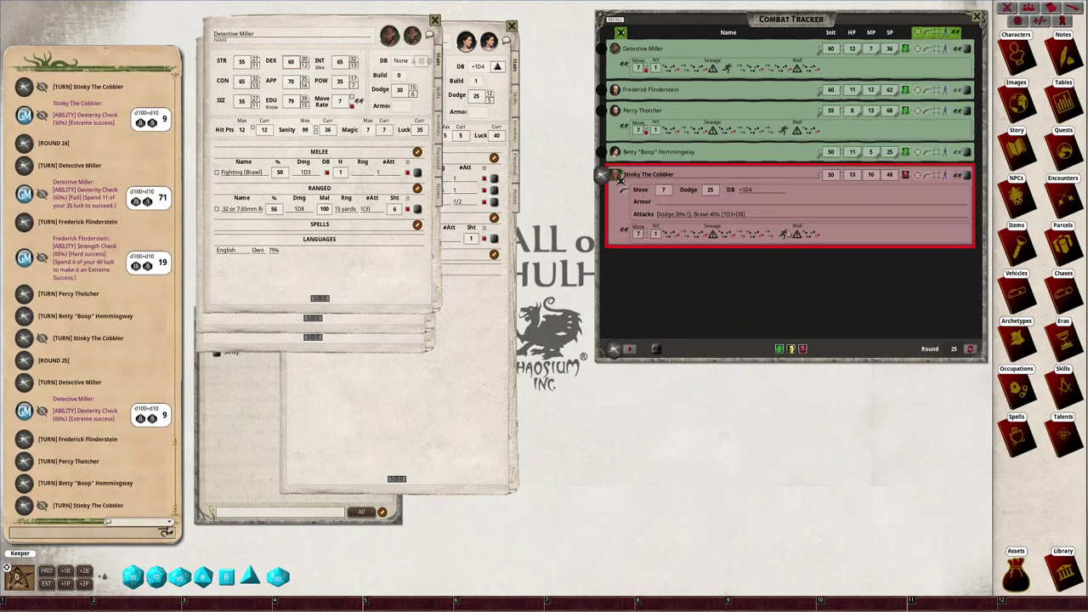
Start the next round, move the first investigator midway between Sewage and Wall, and advance to the third investigator's turn.
{"action": "left_click", "coordinate": [620, 178]}
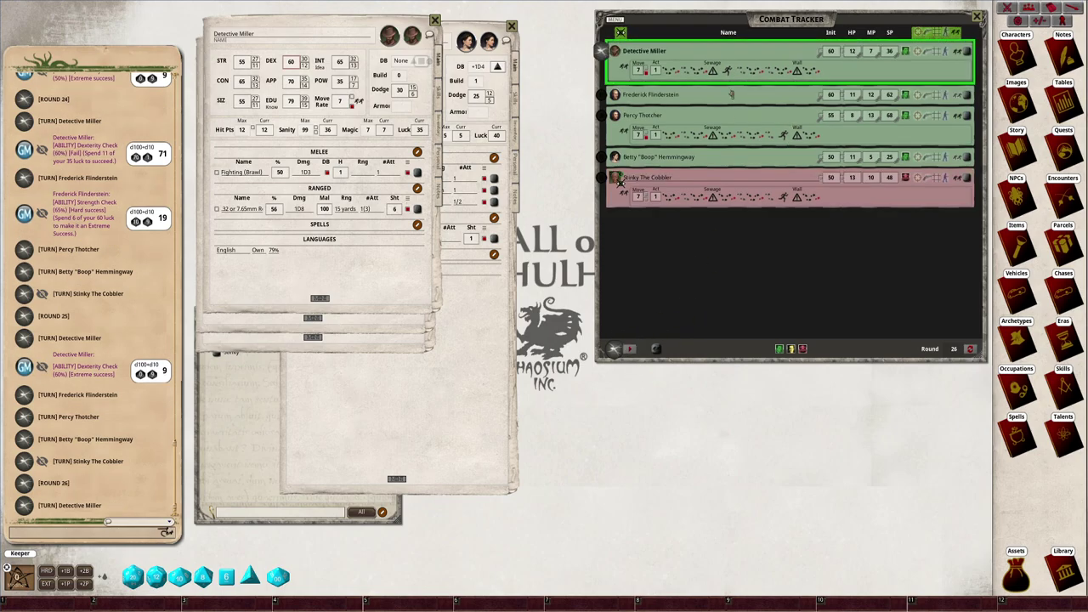
{"action": "left_click", "coordinate": [631, 349]}
{"action": "left_click", "coordinate": [631, 349]}
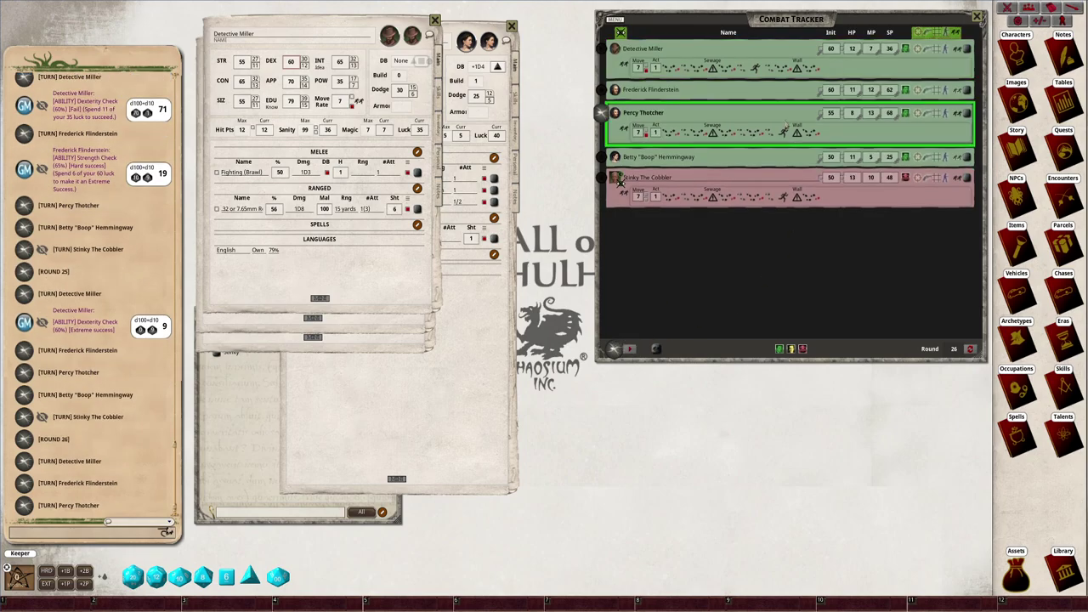
Roll the third investigator's Strength check from his sheet, move him past the Wall, and take him out of the chase.
{"action": "left_click", "coordinate": [969, 117]}
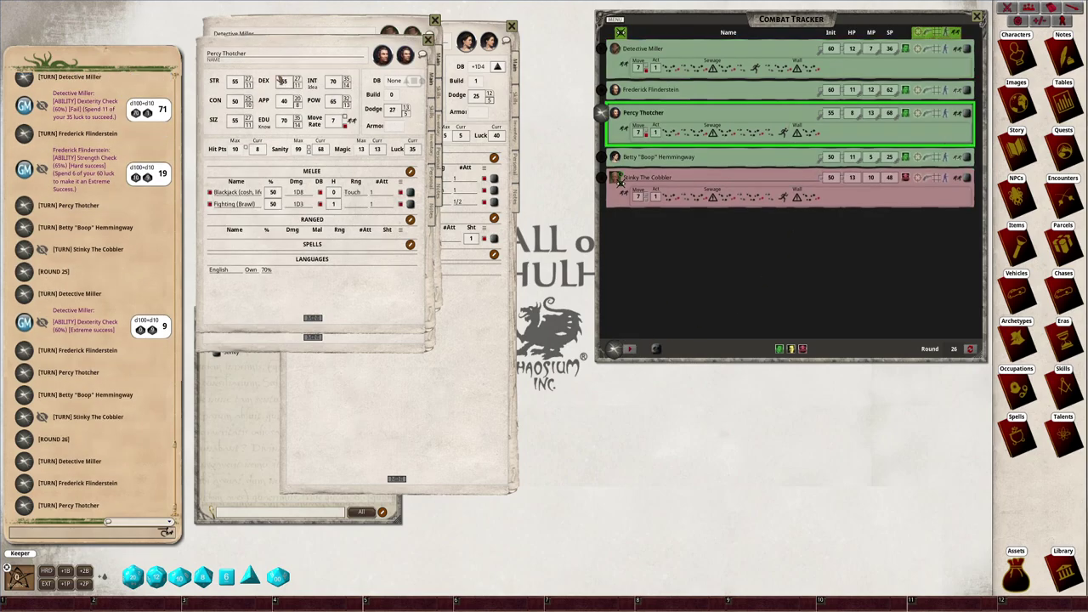
{"action": "double_click", "coordinate": [237, 82]}
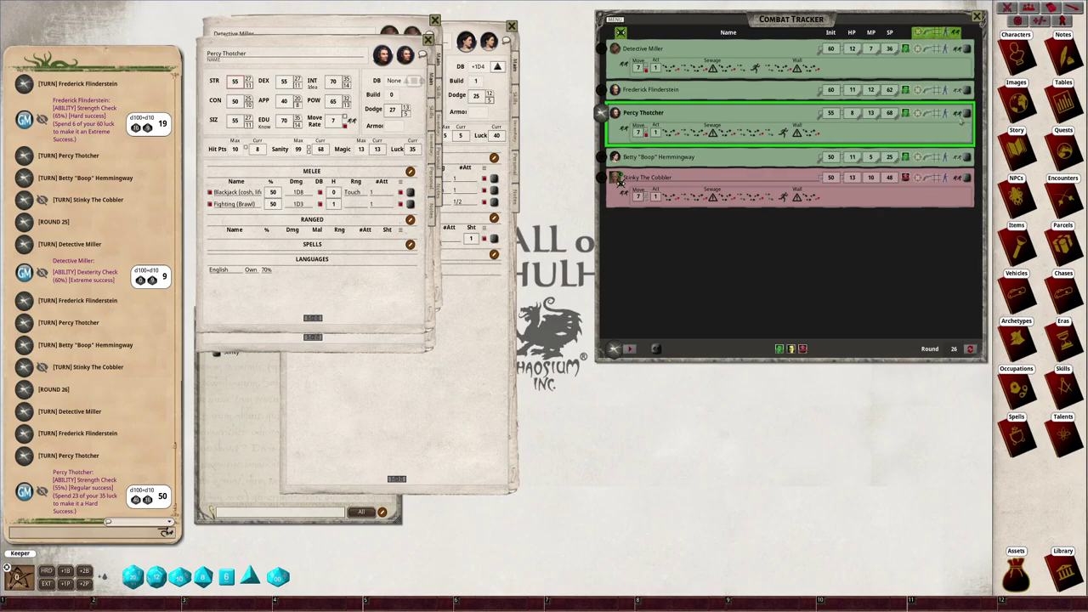
{"action": "left_click", "coordinate": [812, 133]}
{"action": "left_click", "coordinate": [949, 123]}
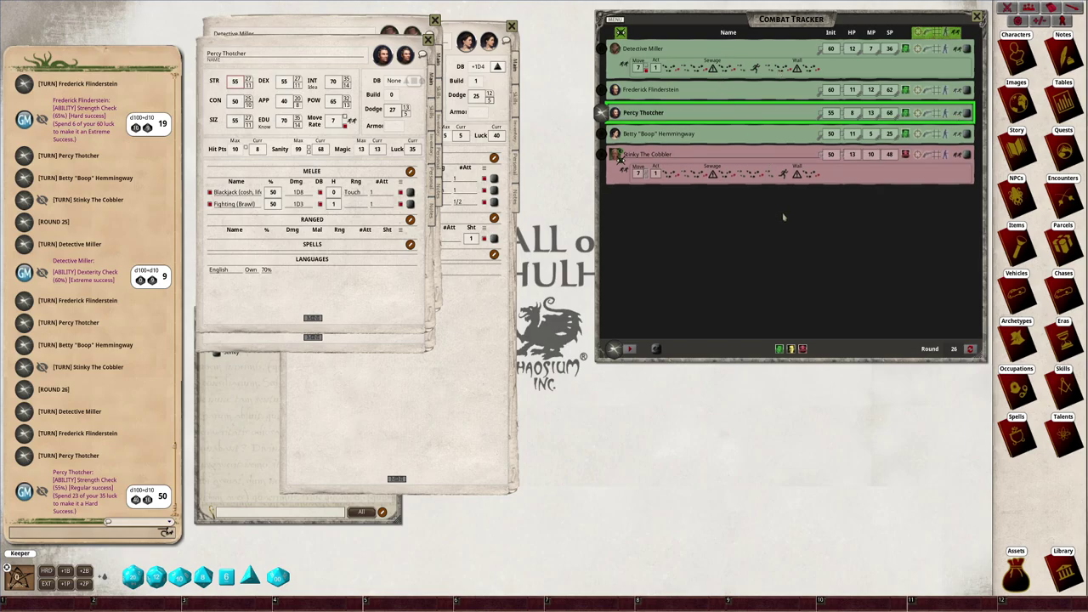